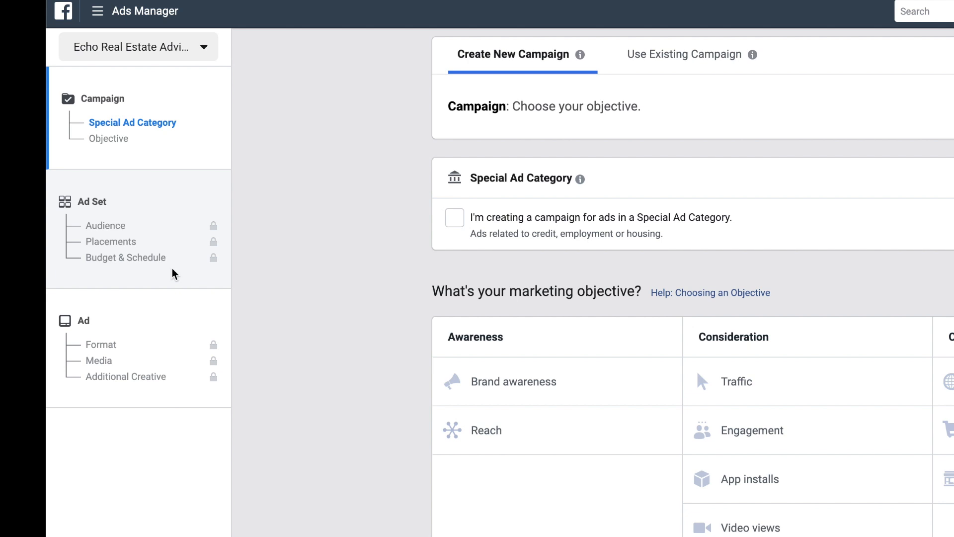
Declare the campaign as a Special Ad Category campaign and set the ad category to Housing.
scroll(174, 273, "down", 3)
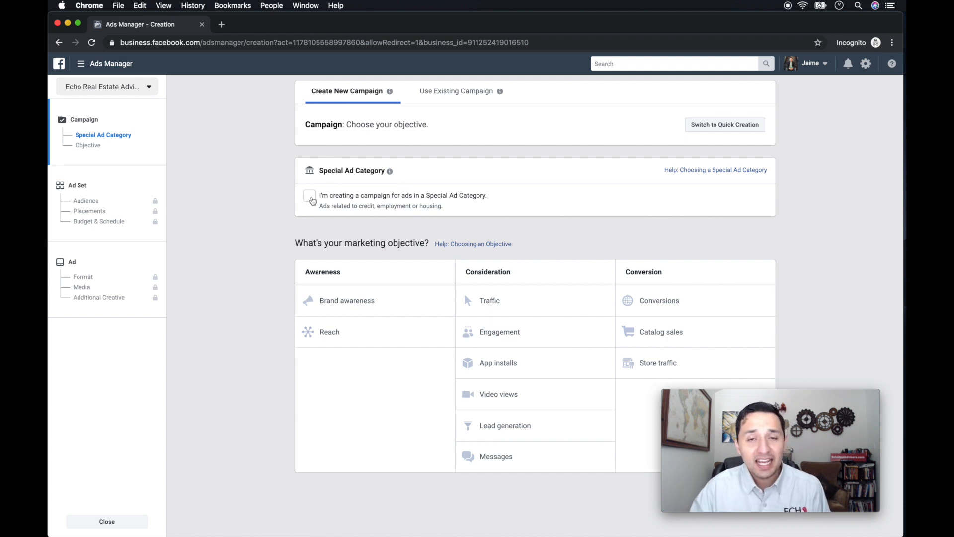
left_click(311, 198)
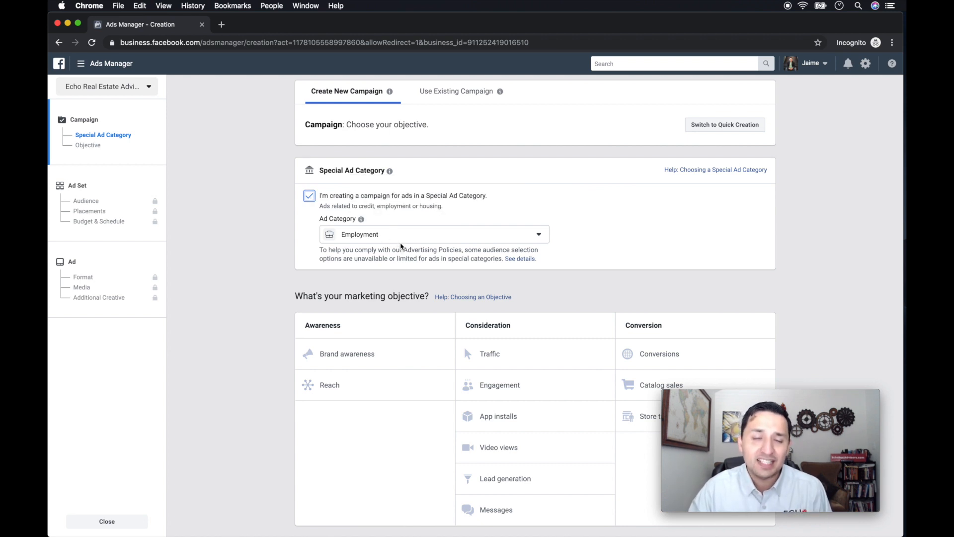
left_click(400, 238)
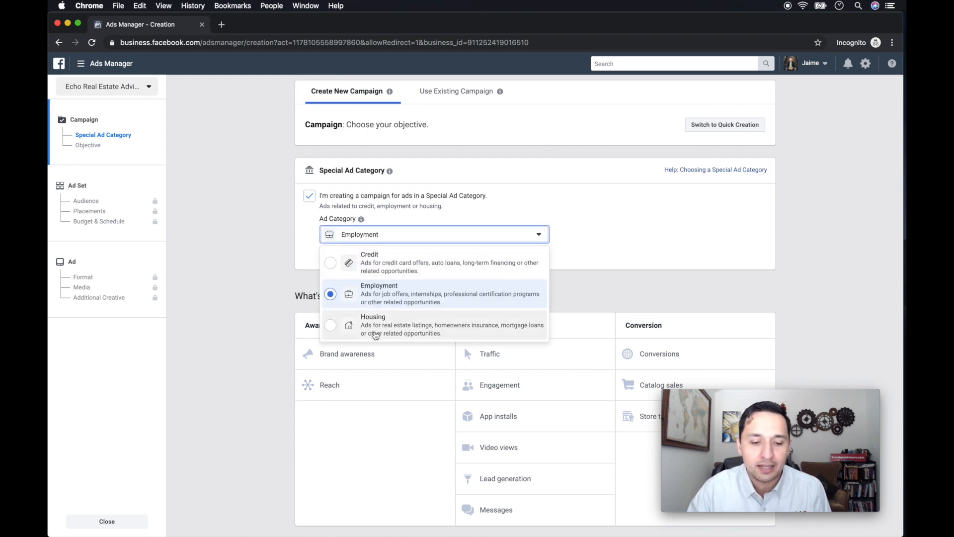
left_click(375, 335)
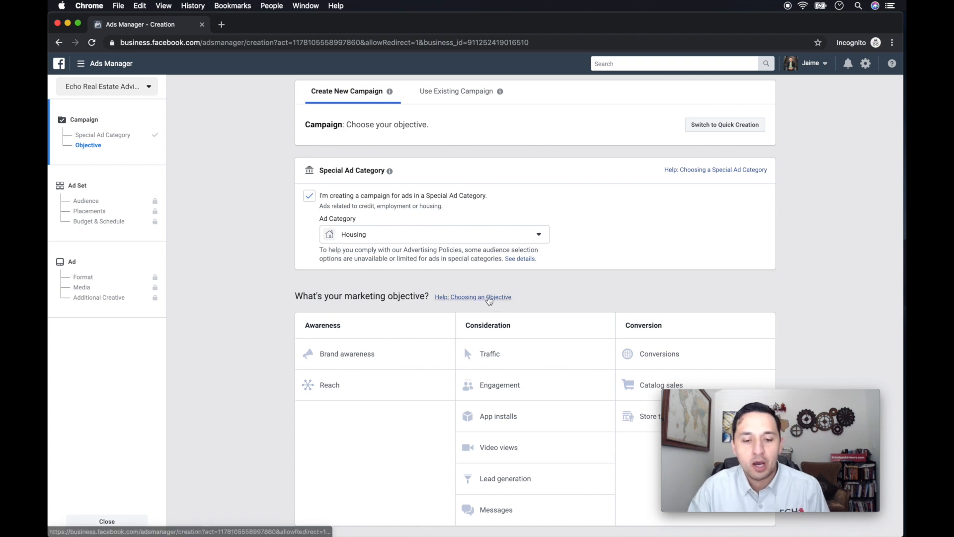
Consult the help on choosing an objective, select Traffic as the marketing objective and close the help.
left_click(490, 298)
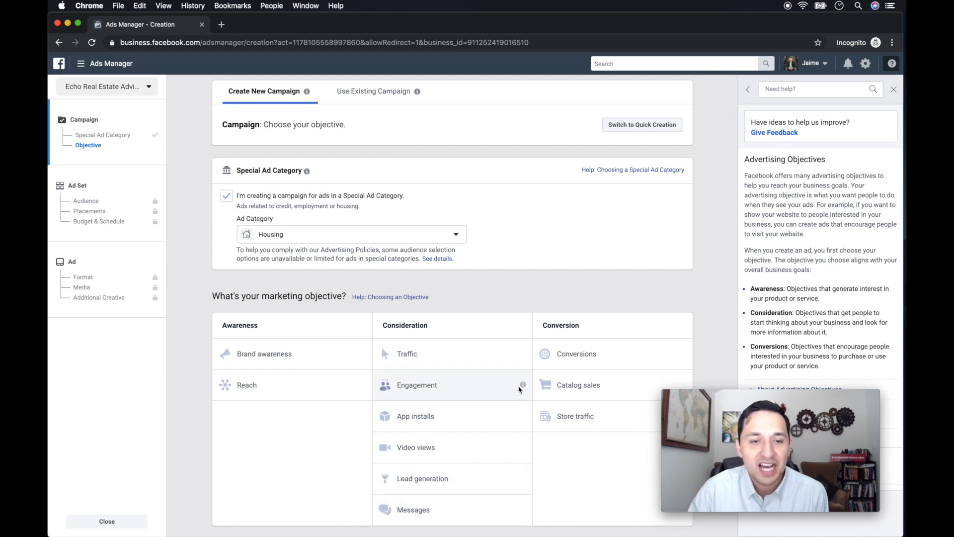
left_click(406, 357)
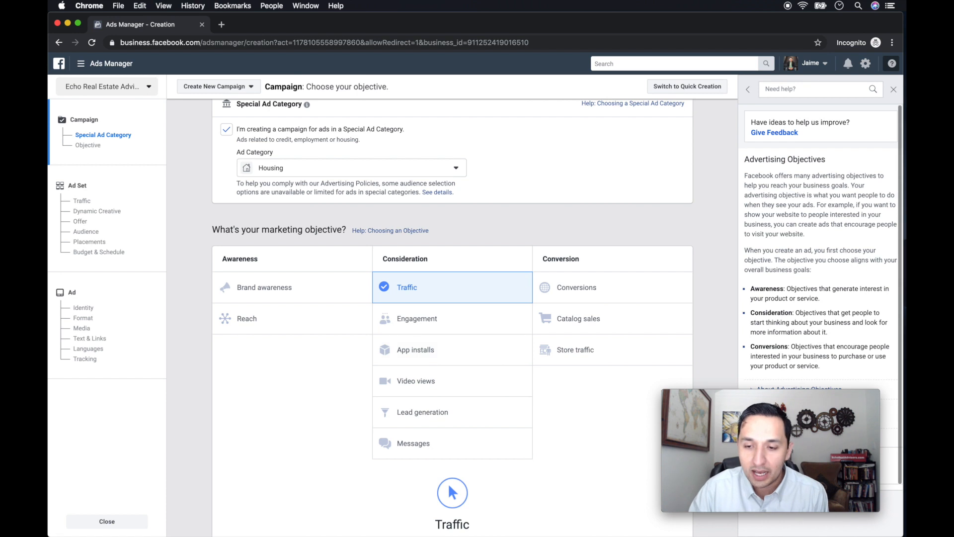
left_click(893, 91)
Name the campaign "TRAF-Price Drop" and continue to the ad set settings.
scroll(630, 318, "down", 5)
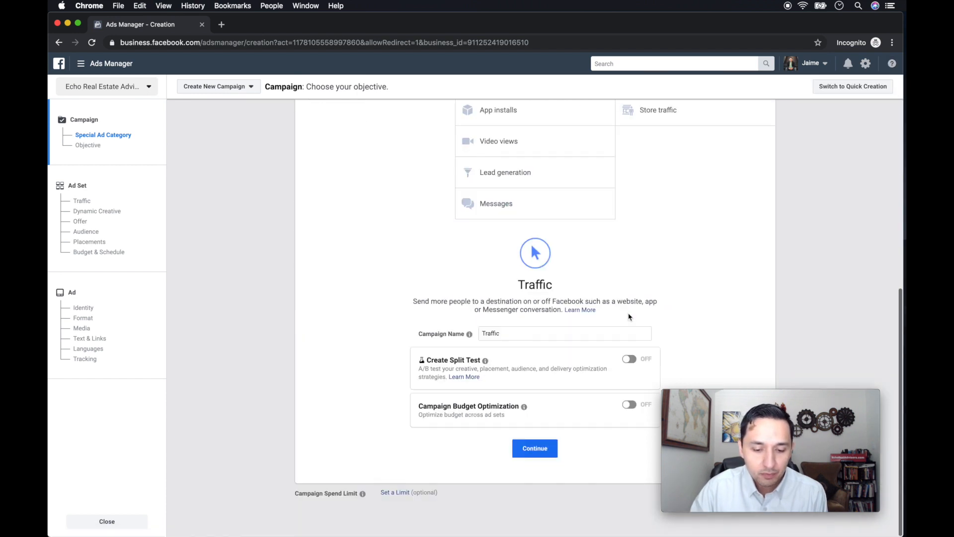
double_click(526, 335)
type("Tr")
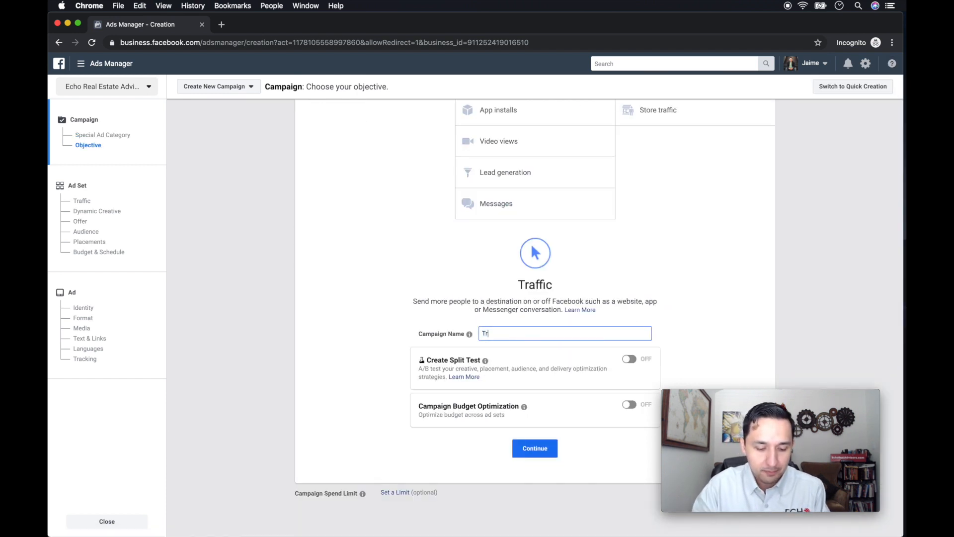
type("affic")
key("BackSpace")
key("BackSpace")
key("BackSpace")
key("BackSpace")
key("BackSpace")
key("BackSpace")
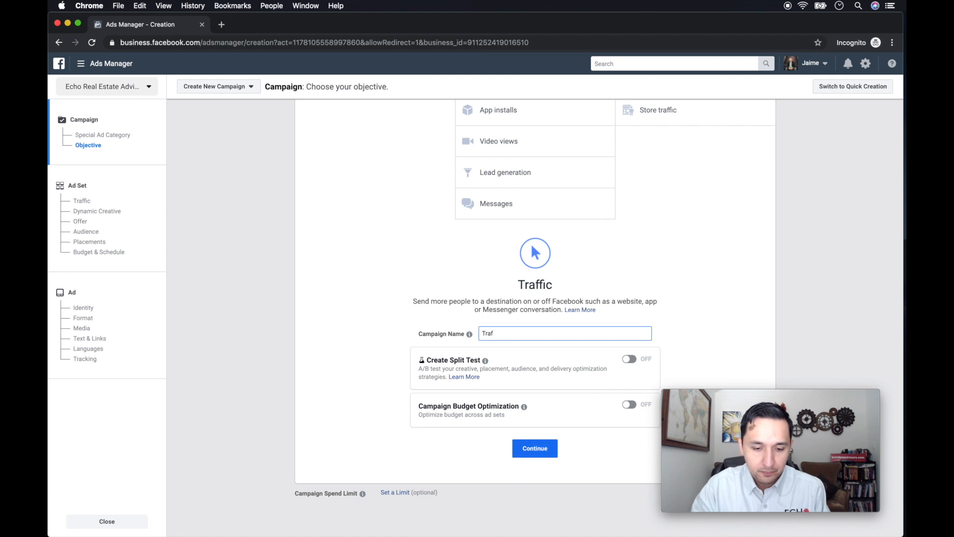
type("RAF")
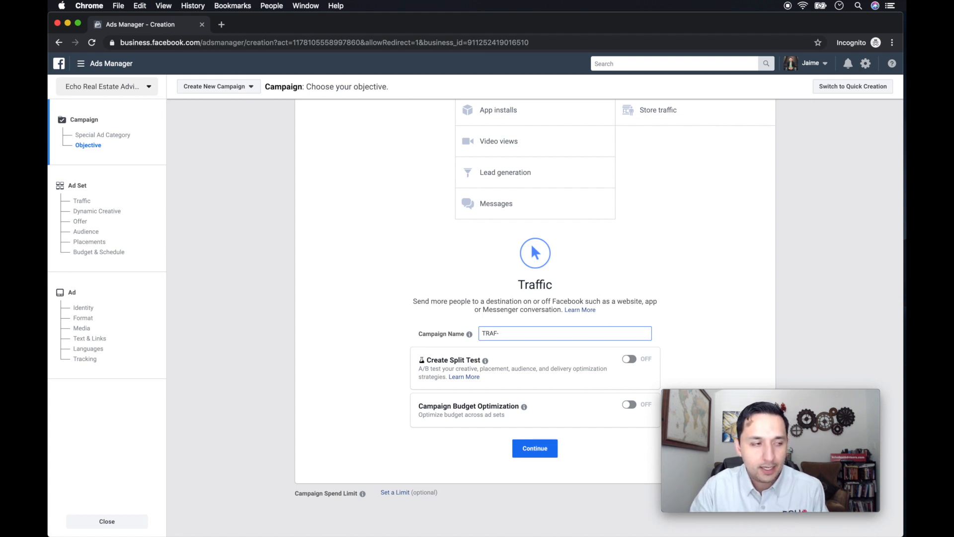
type("- Price Drop")
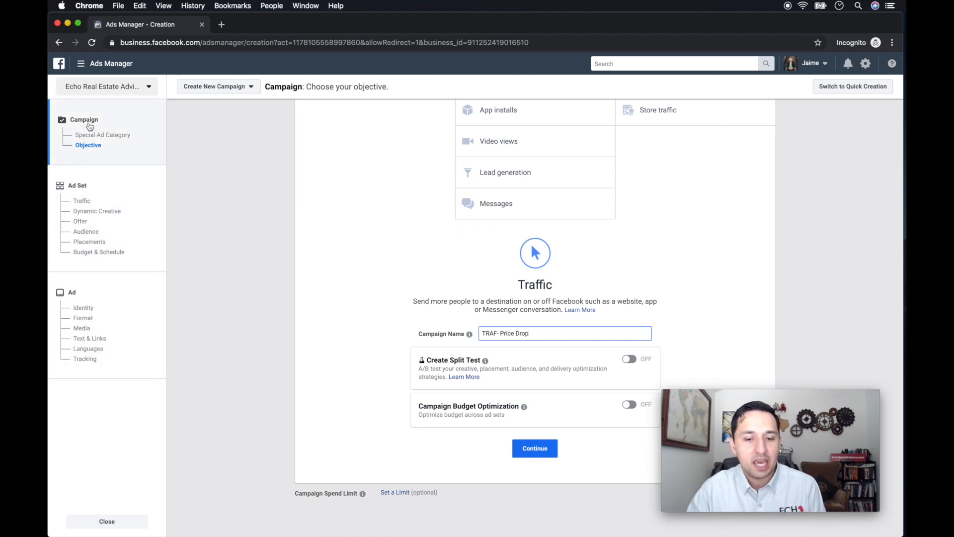
left_click(327, 340)
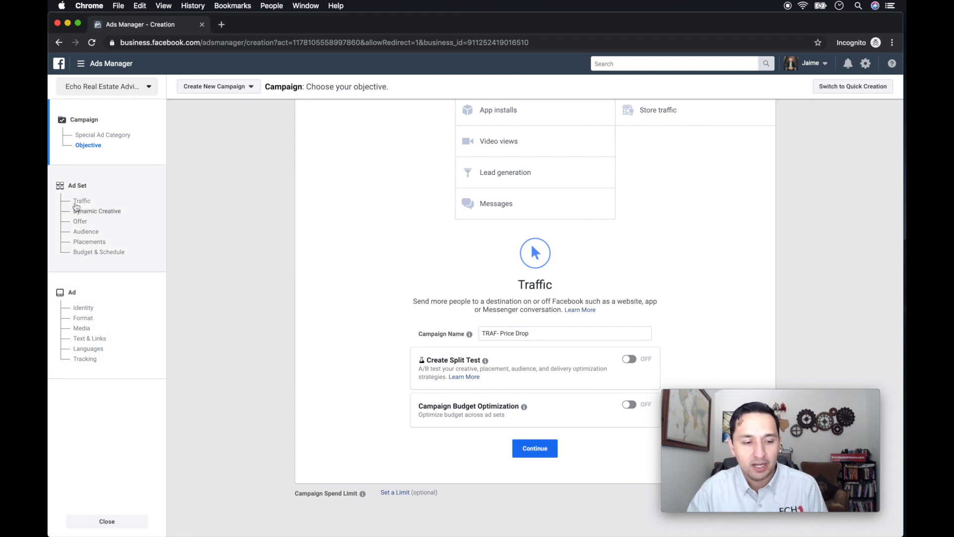
left_click(500, 334)
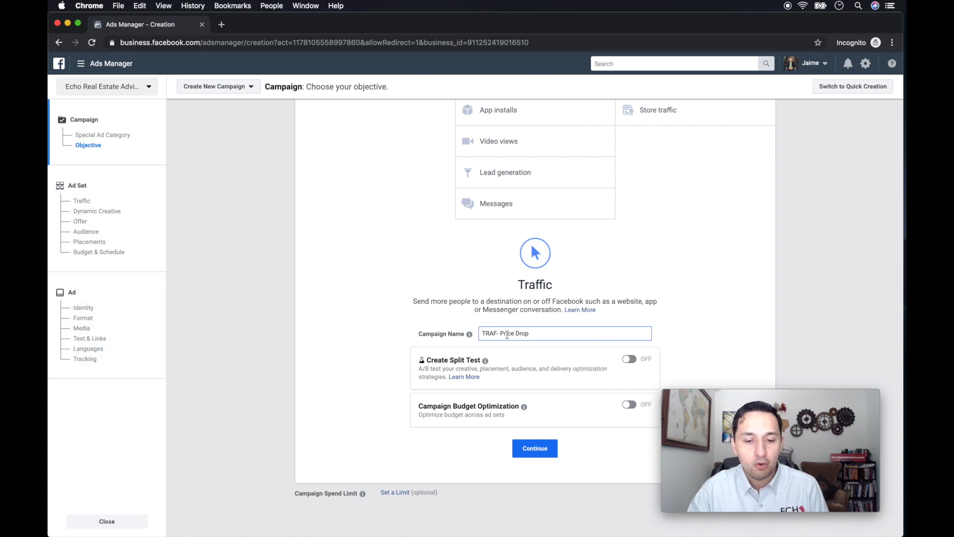
key("BackSpace")
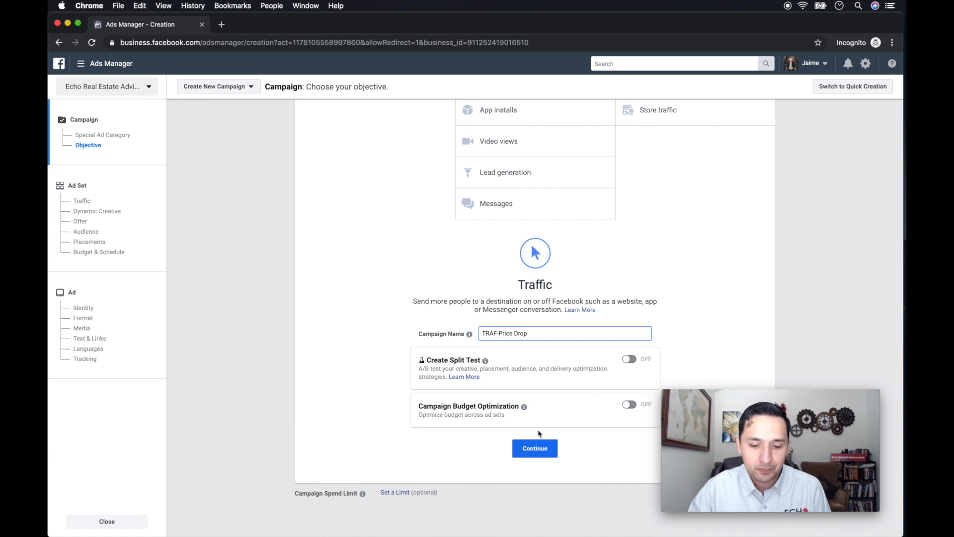
left_click(533, 449)
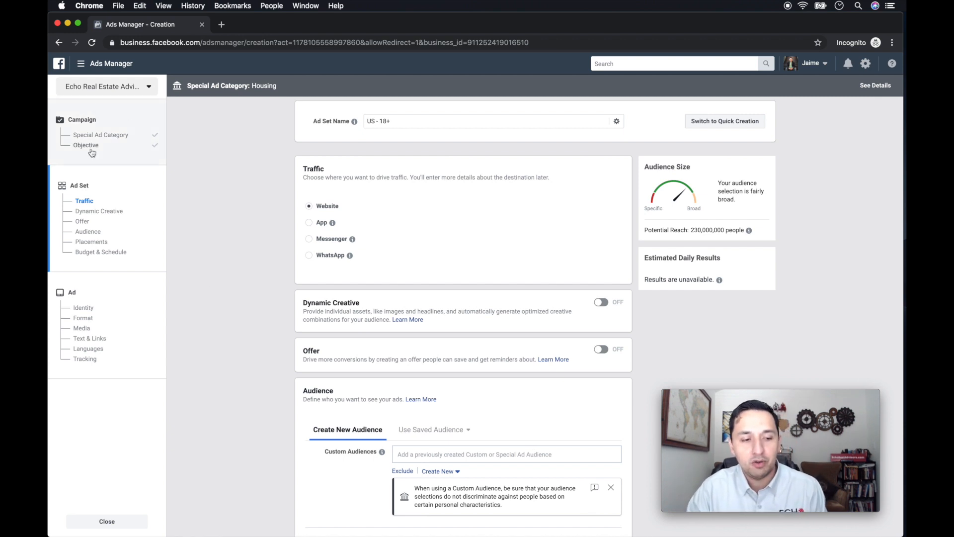
Rename the ad set as "TRAF--Price Drop".
left_click(507, 116)
key("super+a")
type("TRAF")
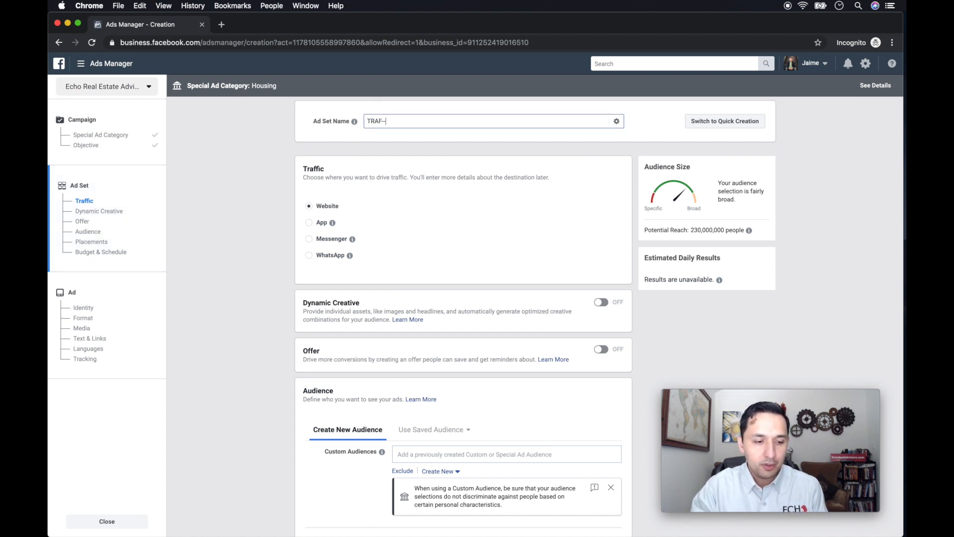
type("--Price Drop")
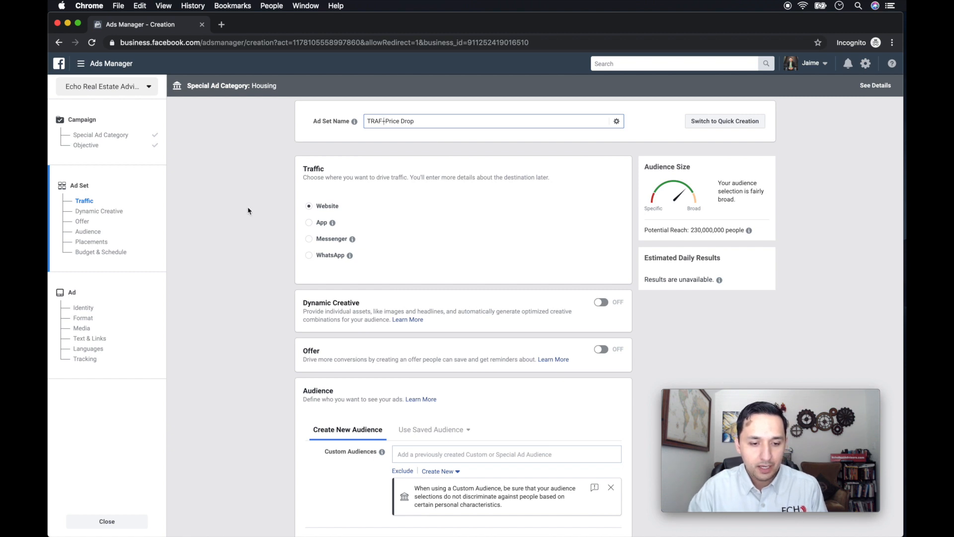
Review the ad set's traffic destination, dynamic creative, offer and audience options, including the housing targeting restrictions.
scroll(247, 214, "down", 1)
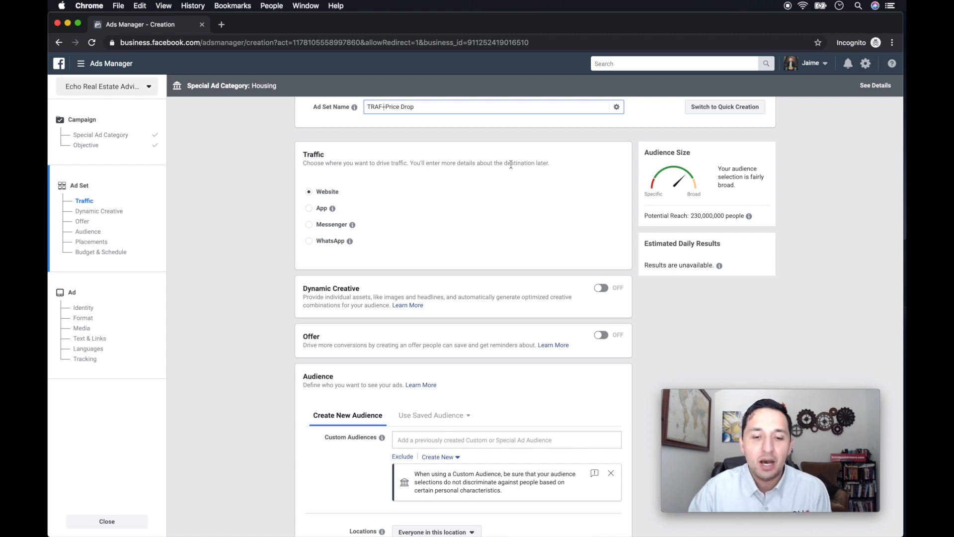
scroll(548, 178, "down", 3)
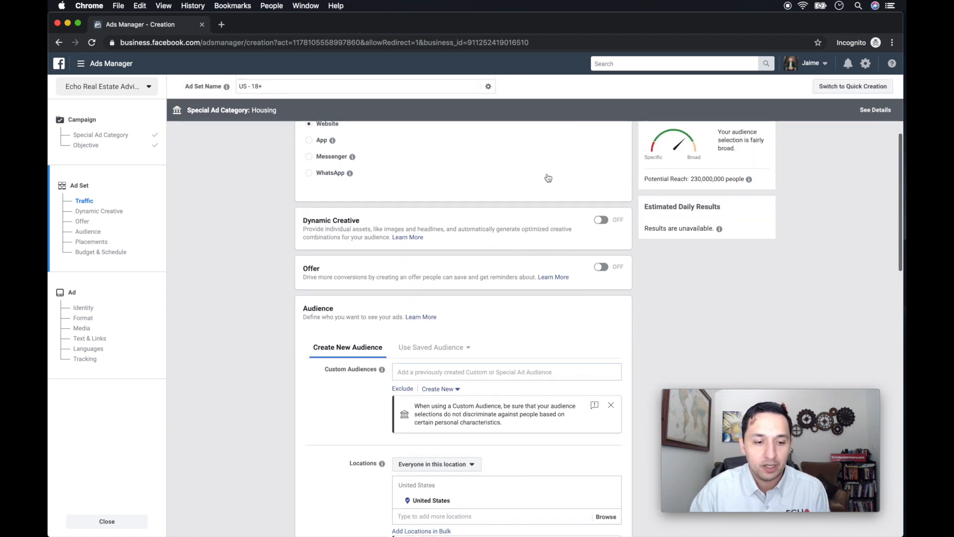
scroll(548, 178, "up", 2)
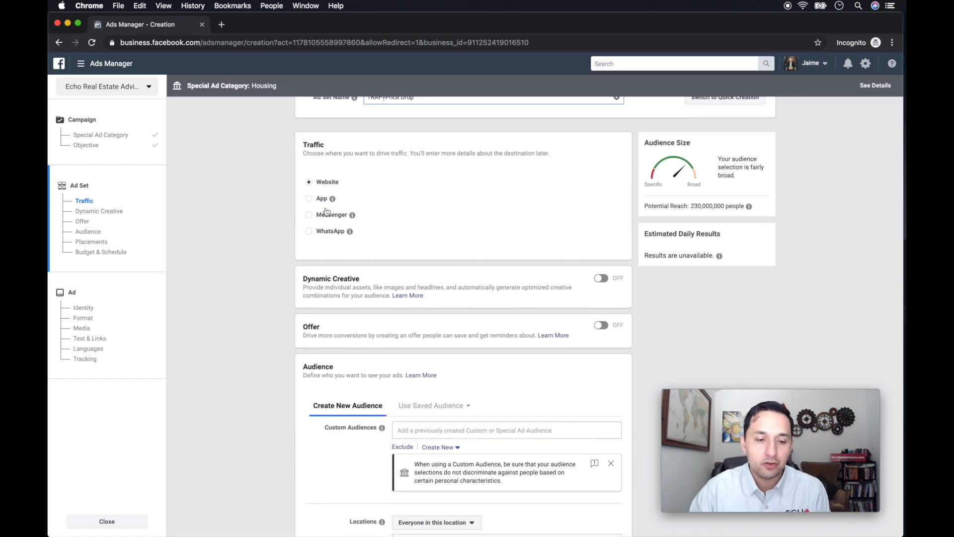
scroll(286, 238, "down", 2)
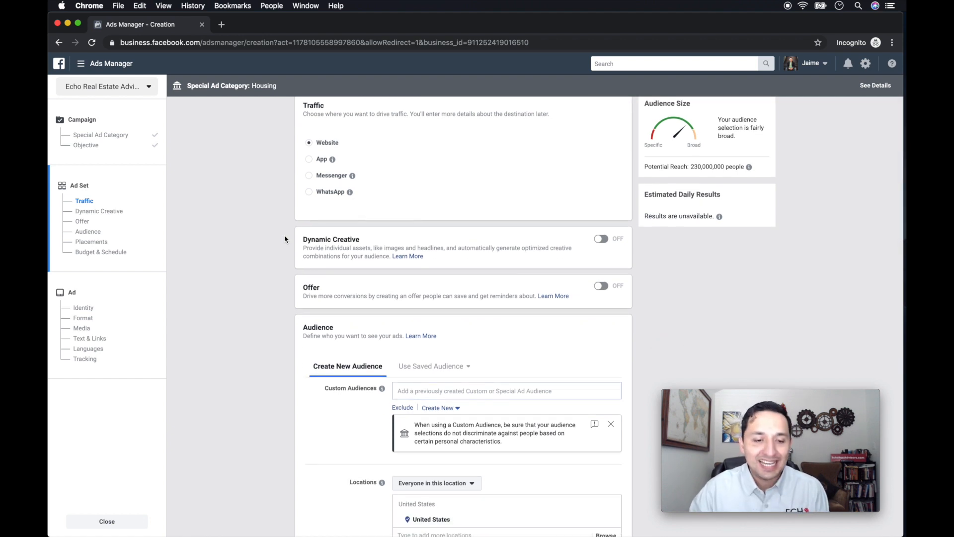
scroll(284, 239, "down", 1)
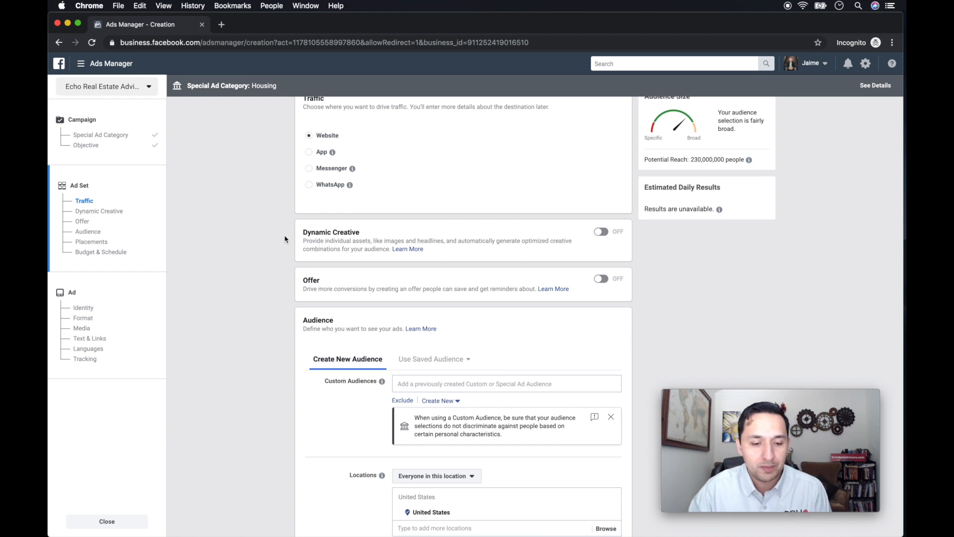
scroll(285, 239, "down", 4)
scroll(284, 239, "down", 1)
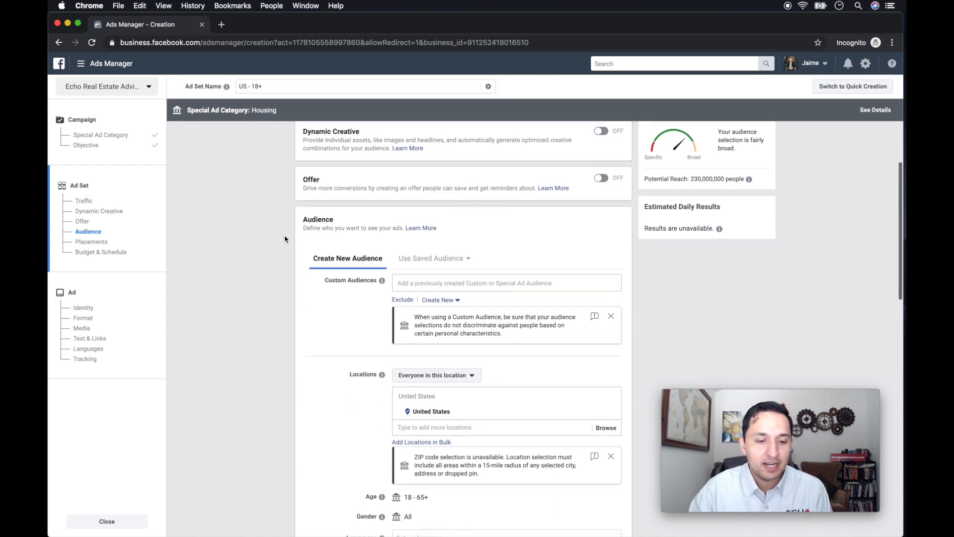
scroll(284, 239, "down", 2)
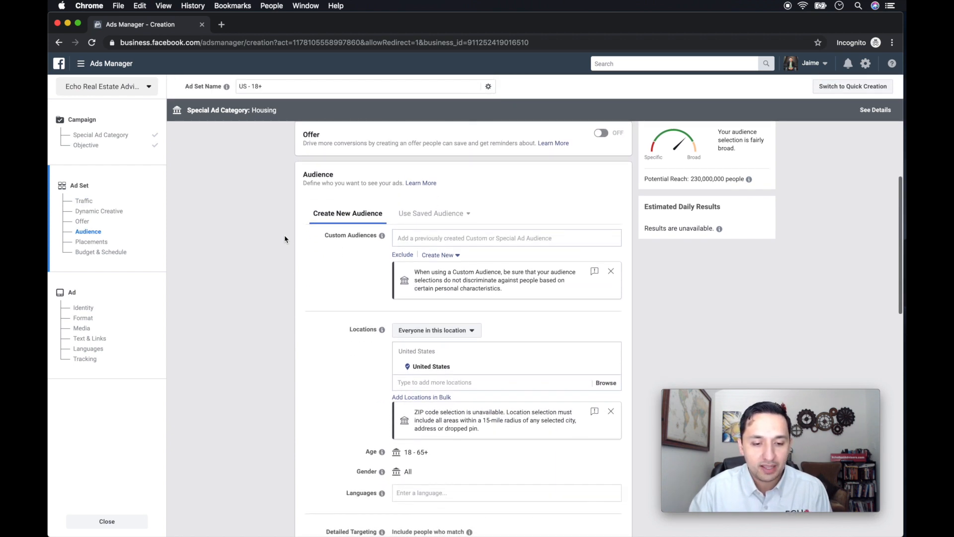
scroll(284, 239, "down", 3)
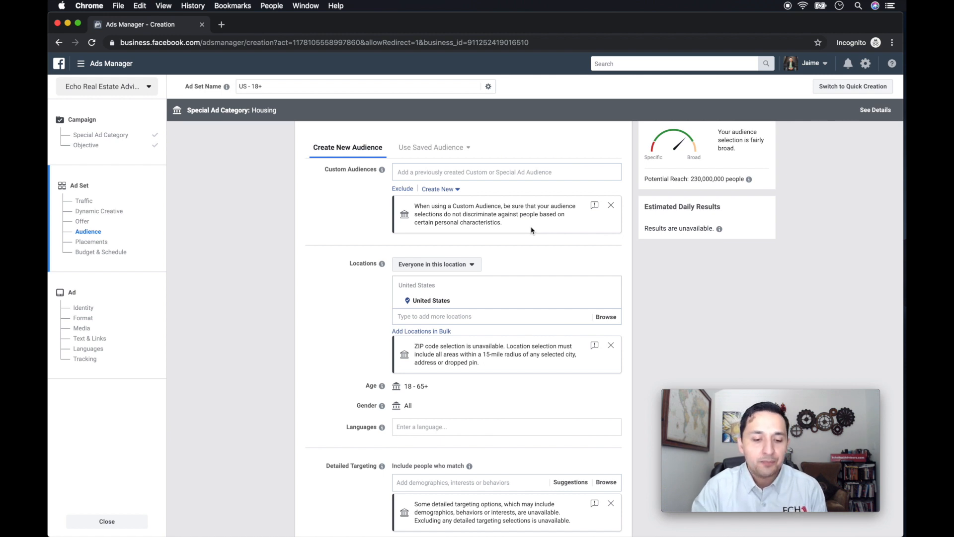
scroll(531, 230, "down", 2)
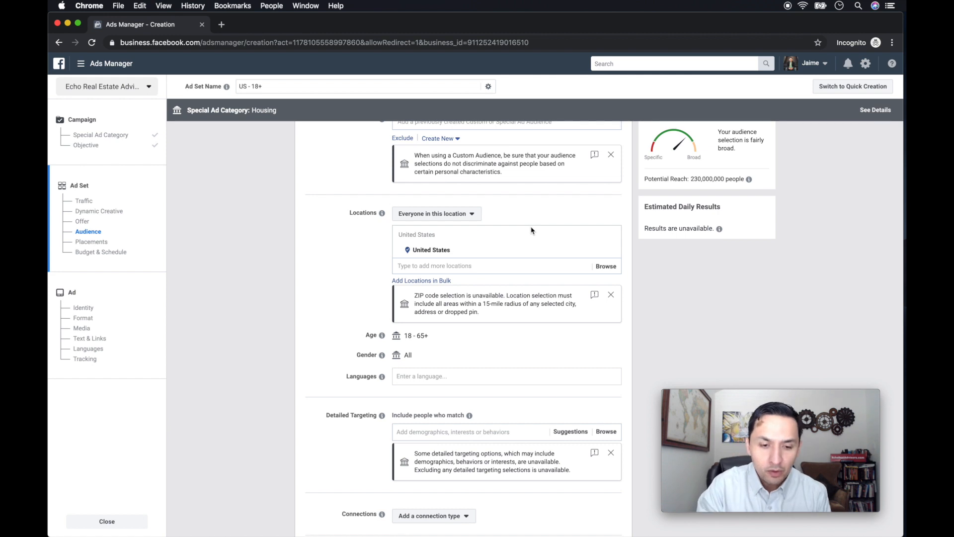
scroll(531, 230, "up", 3)
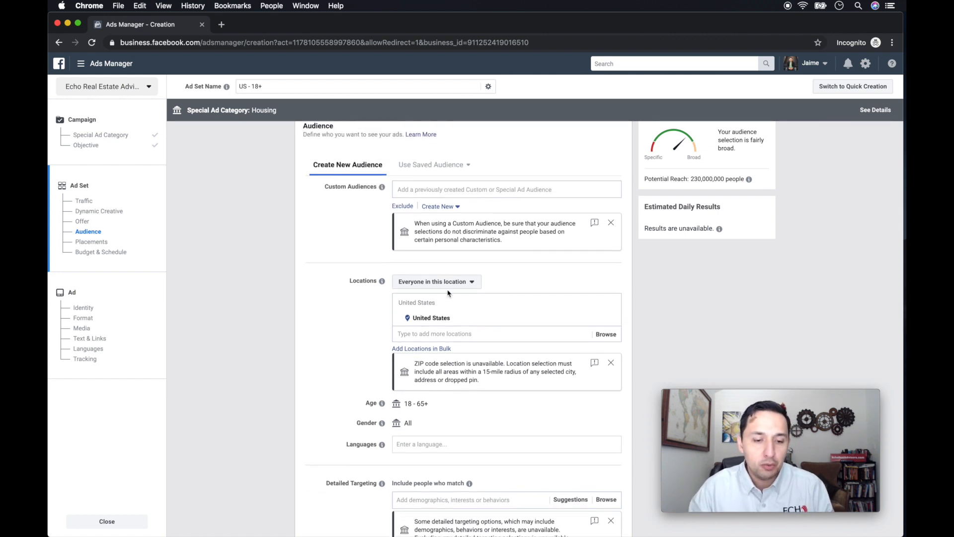
scroll(448, 293, "down", 4)
scroll(448, 293, "down", 2)
scroll(448, 296, "up", 5)
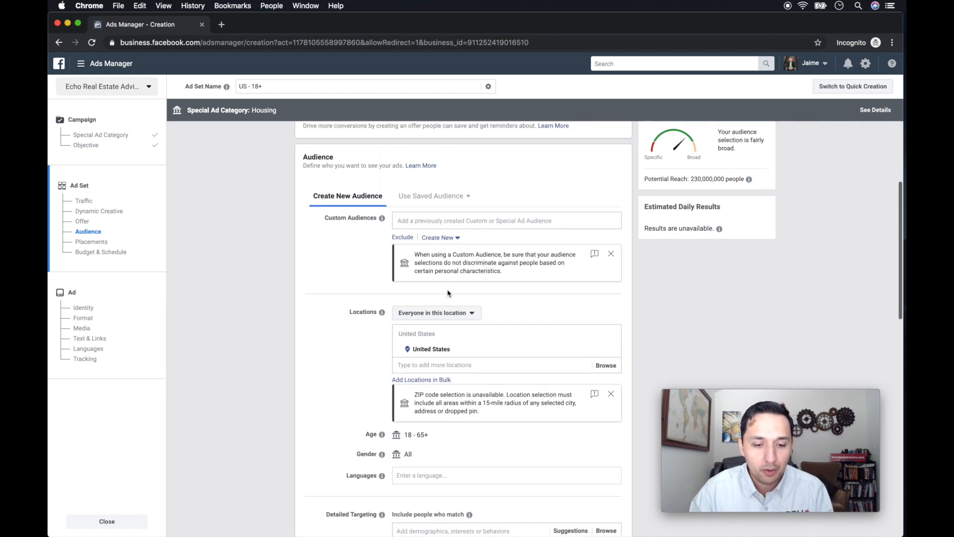
Add the custom audience "EREA-OPENED Crowley New Con Com-NEW-90 Days" to the ad set's audience.
left_click(471, 222)
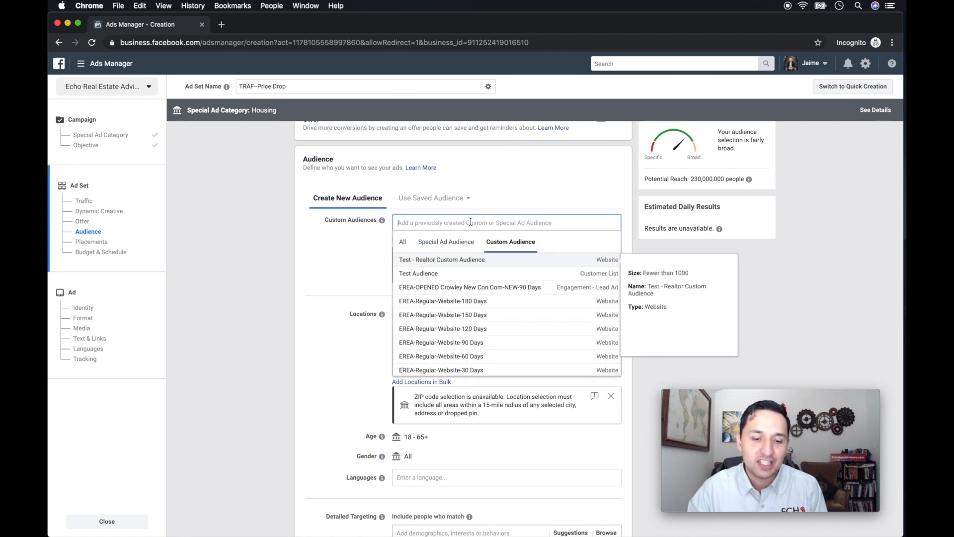
left_click(484, 287)
left_click(351, 272)
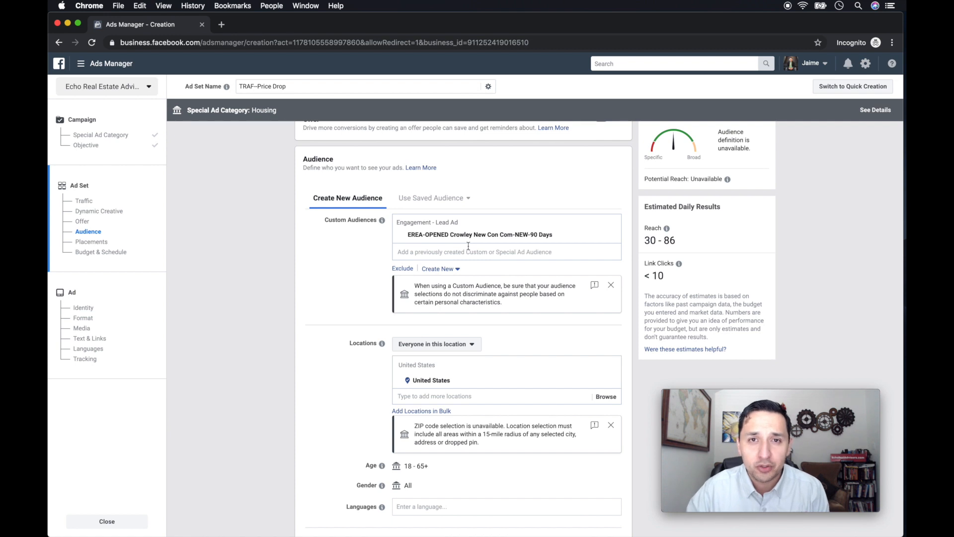
Set the audience's location targeting to "People who live in this location".
scroll(468, 246, "up", 2)
scroll(468, 249, "down", 6)
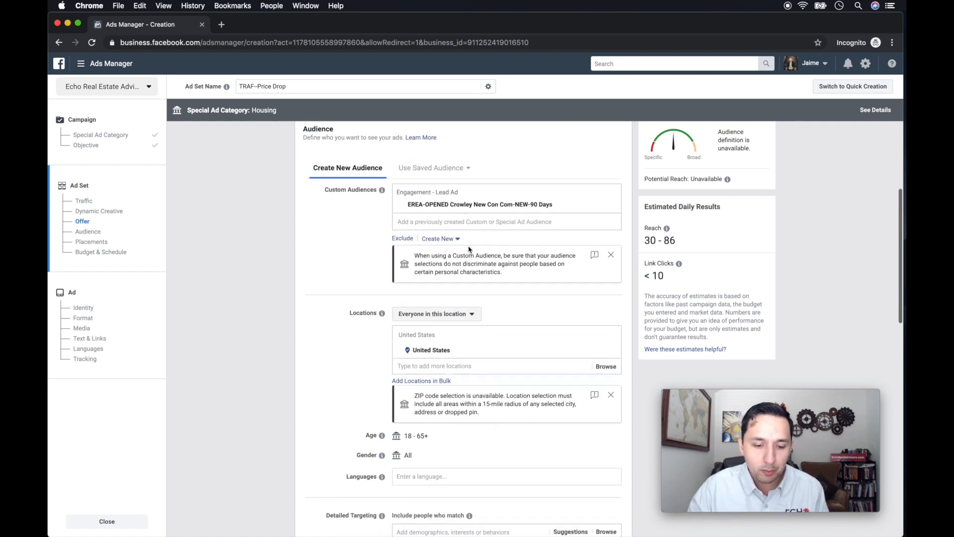
left_click(437, 276)
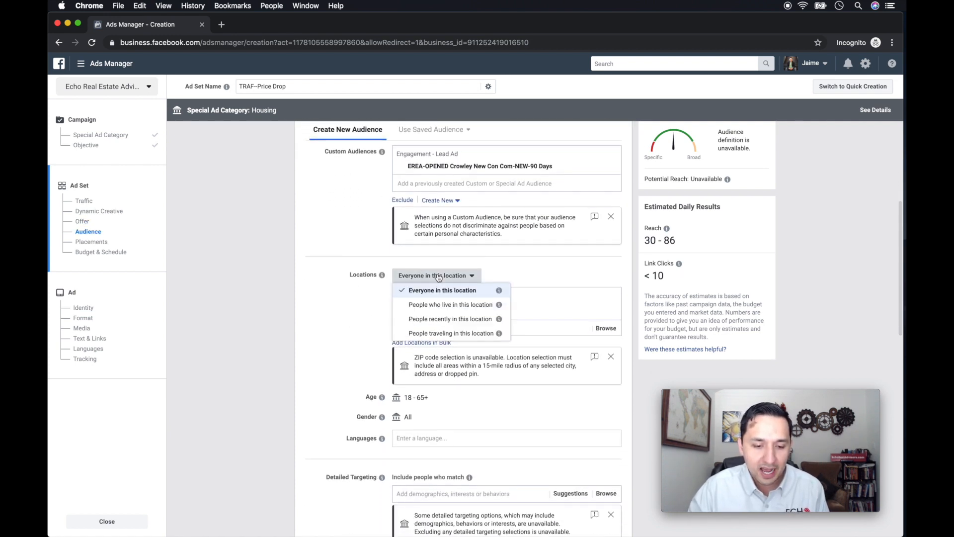
left_click(445, 305)
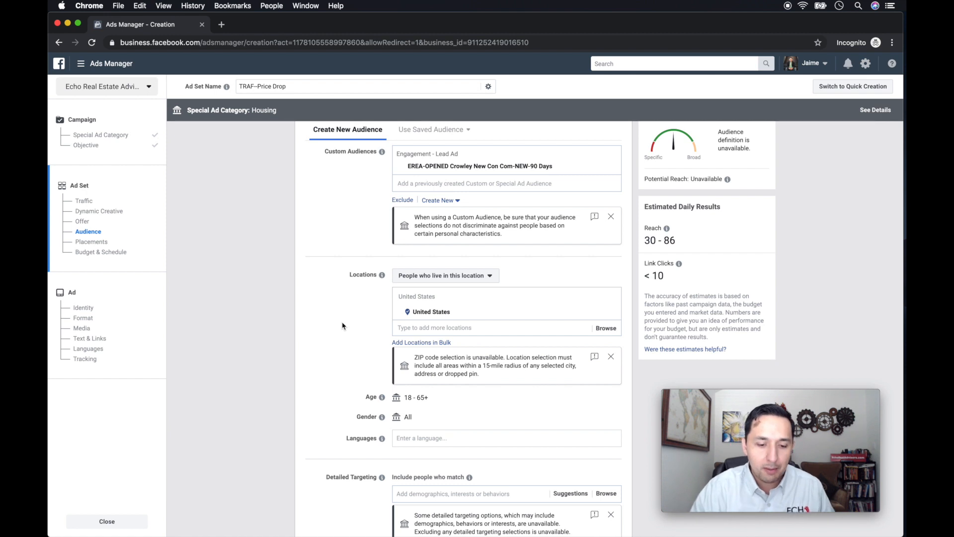
Review the audience's age, gender, language and detailed targeting options, highlighting the notice about excluding detailed targeting selections.
scroll(342, 325, "down", 5)
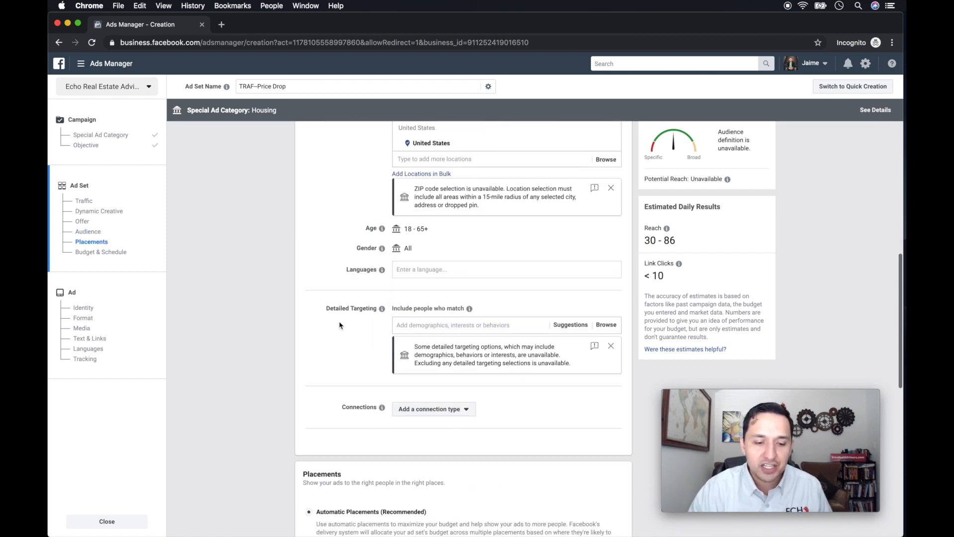
scroll(330, 315, "down", 2)
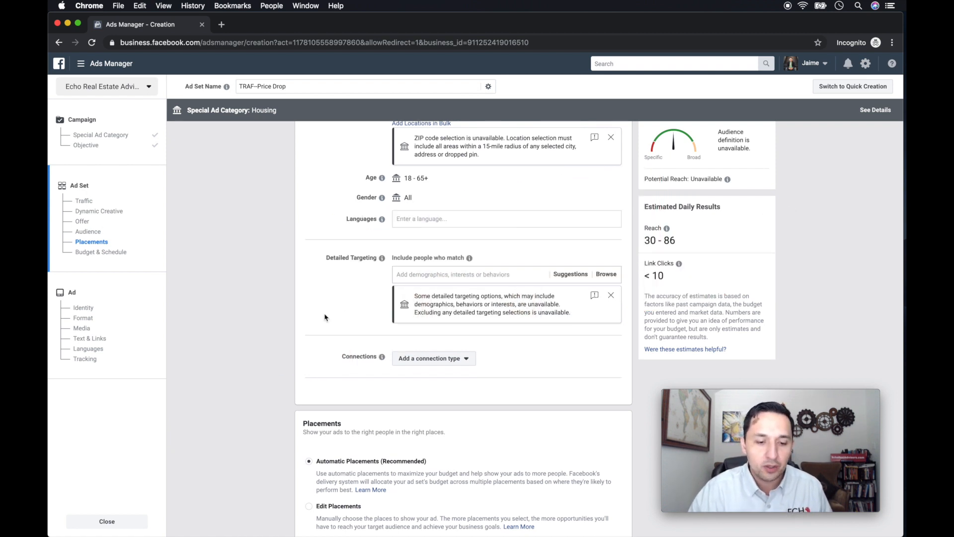
scroll(325, 317, "down", 1)
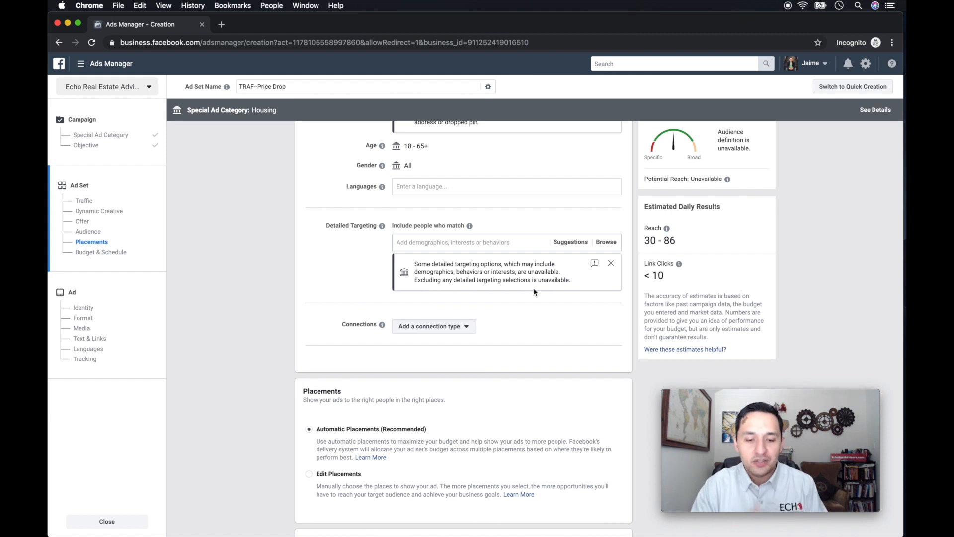
double_click(511, 281)
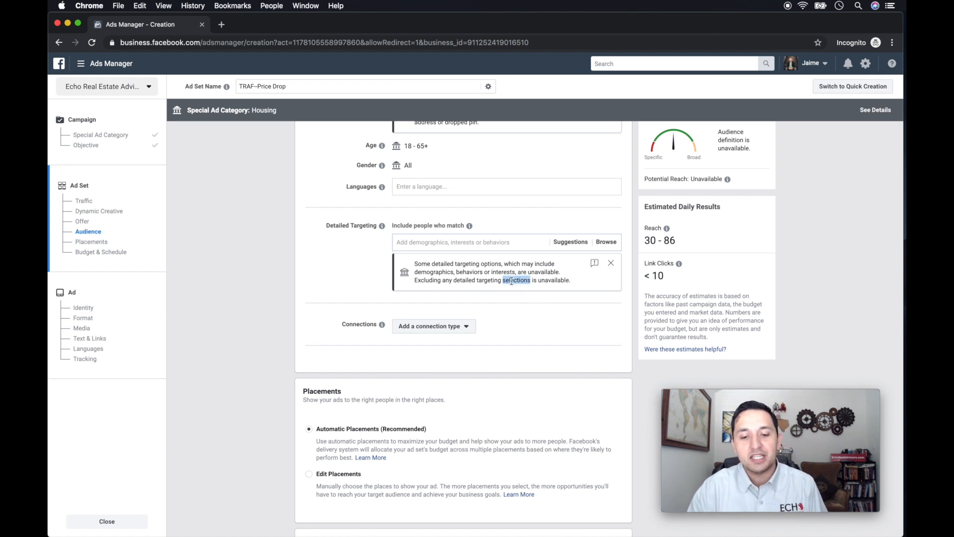
triple_click(511, 280)
left_click(511, 281)
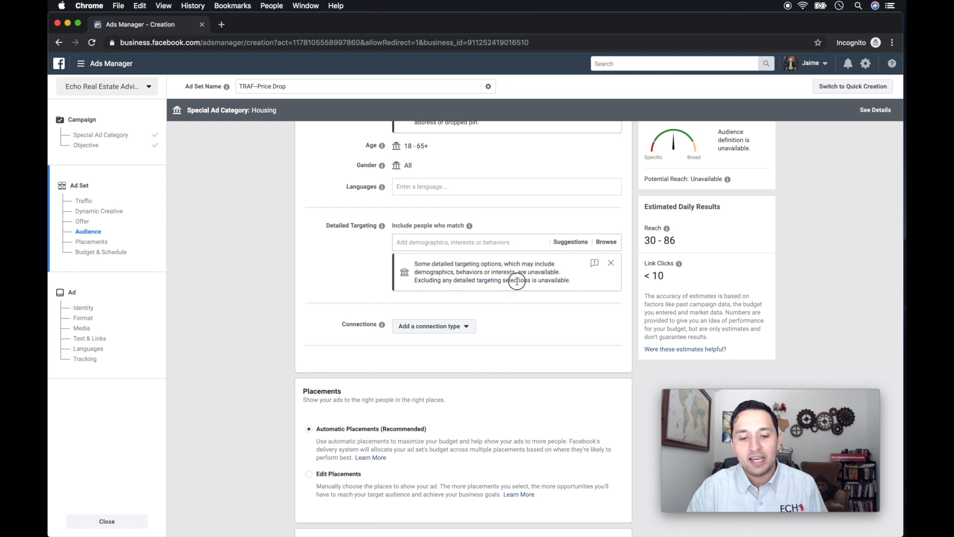
left_click_drag(571, 280, 409, 279)
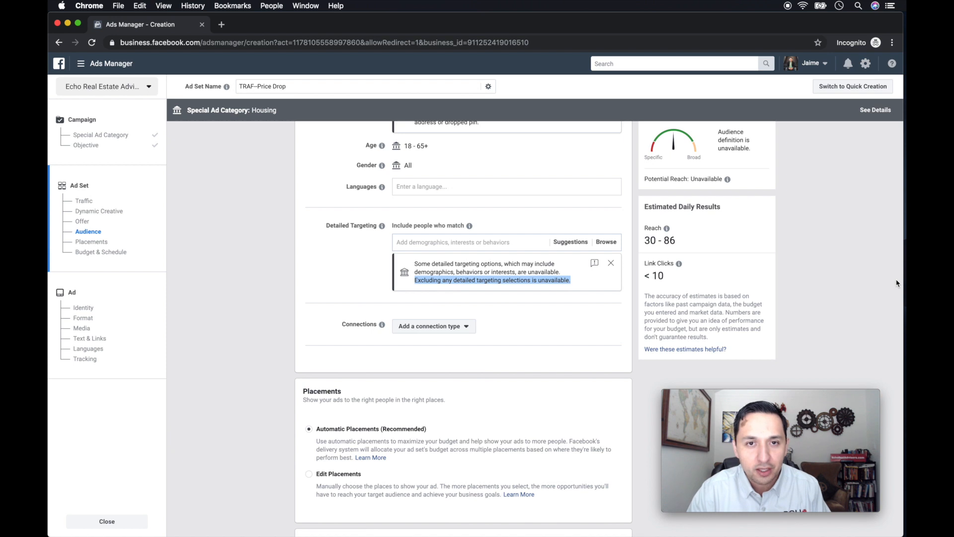
Switch the ad set to manually edited placements and limit the platforms to Facebook, excluding Audience Network, Instagram and Messenger.
scroll(897, 283, "down", 5)
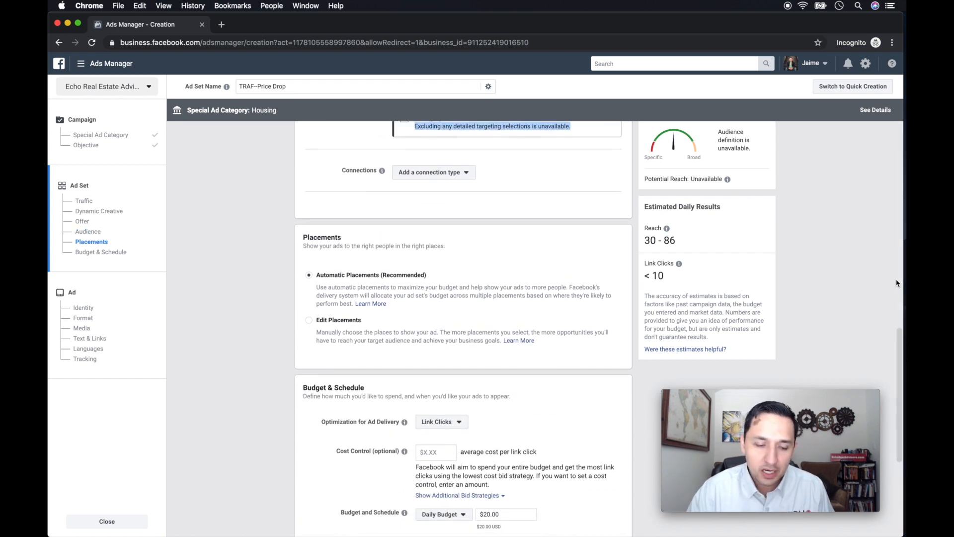
scroll(572, 283, "down", 3)
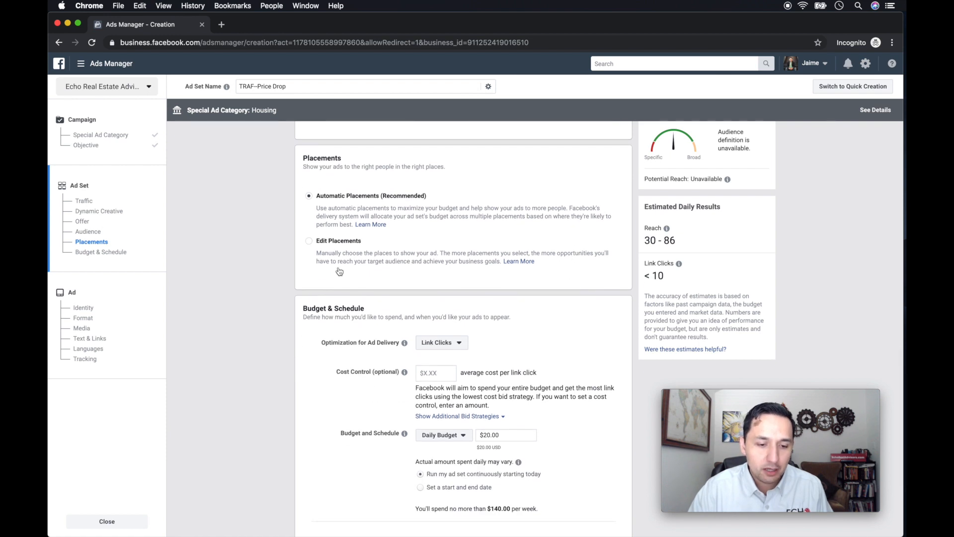
left_click(309, 241)
scroll(347, 249, "down", 3)
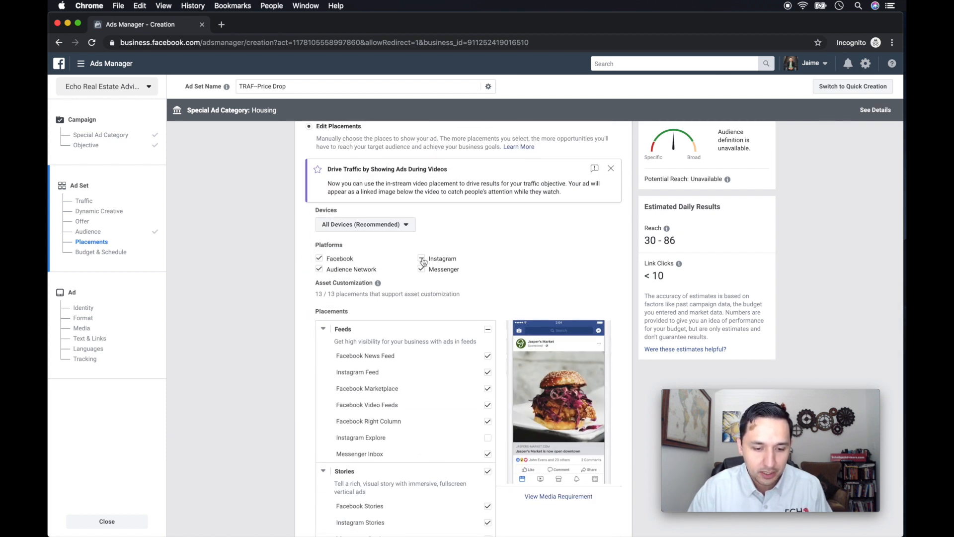
left_click(421, 258)
left_click(320, 271)
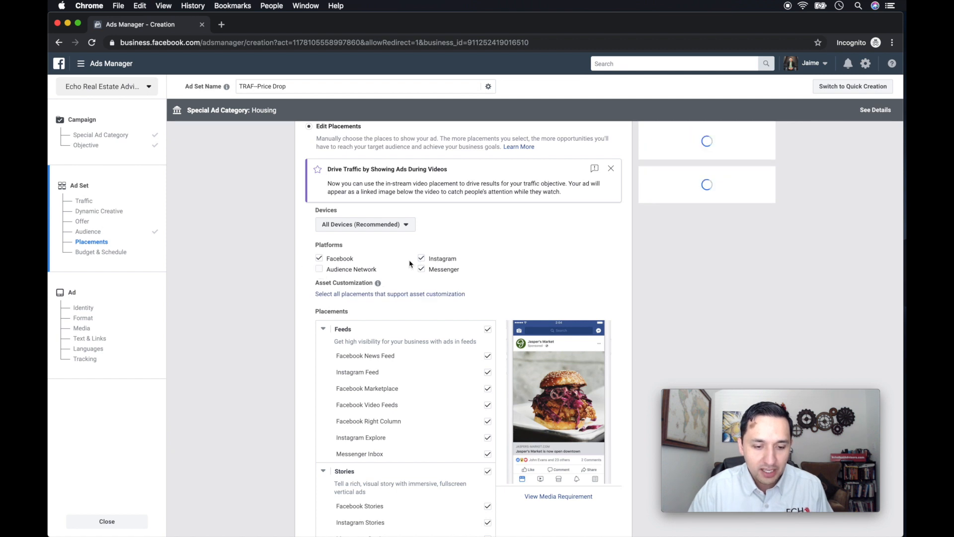
left_click(422, 259)
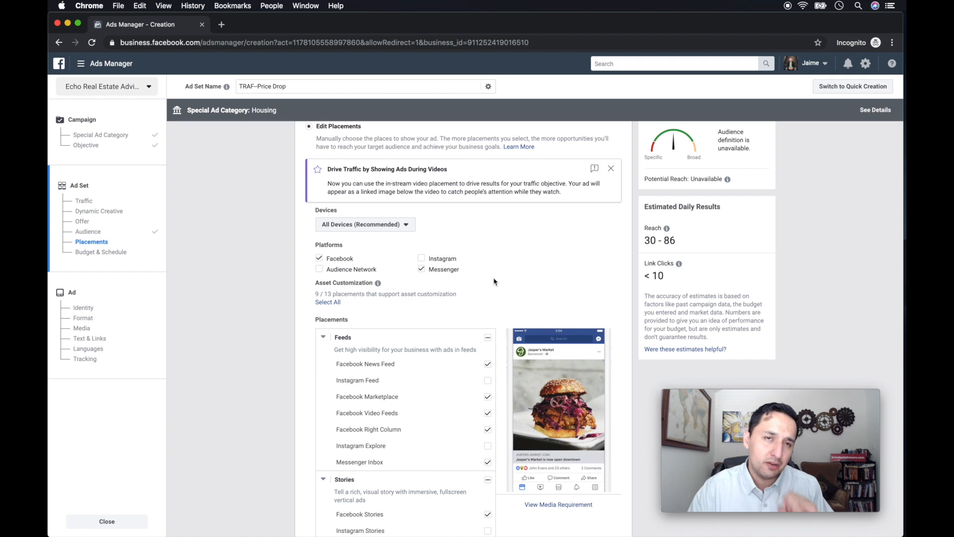
left_click(422, 270)
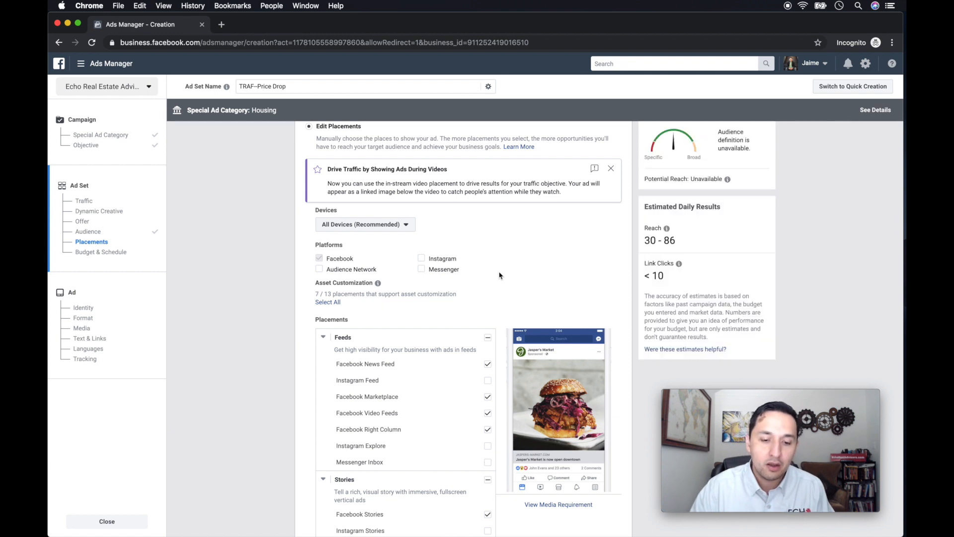
Remove the Facebook Marketplace, Video Feeds, Right Column, In-Stream Videos and Instant Articles placements, keeping only Facebook News Feed and Facebook Stories.
scroll(500, 275, "down", 2)
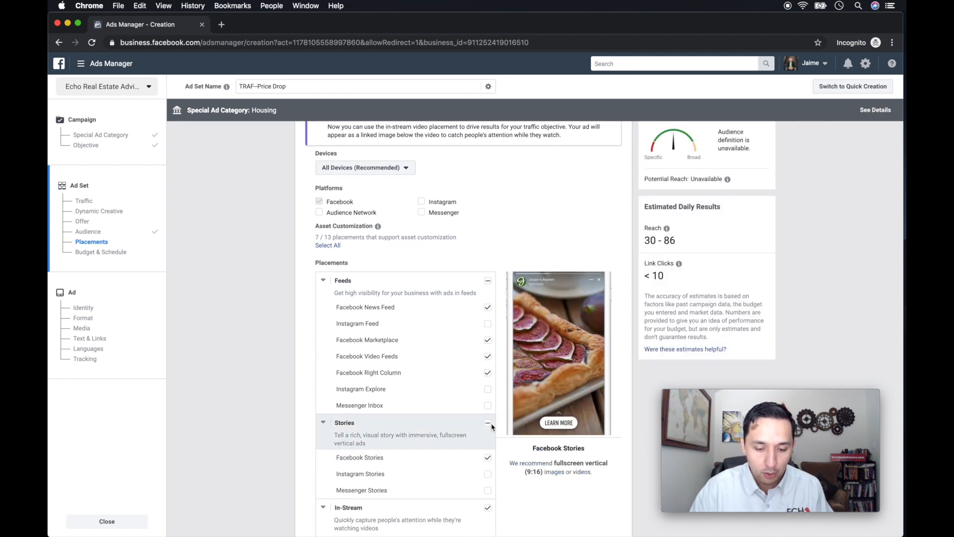
left_click(488, 341)
left_click(488, 356)
left_click(487, 373)
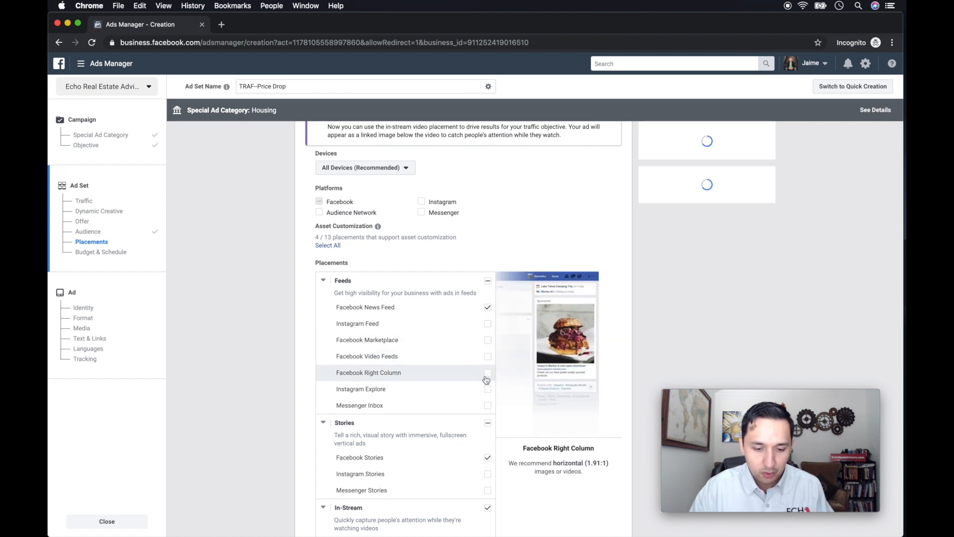
scroll(486, 378, "down", 5)
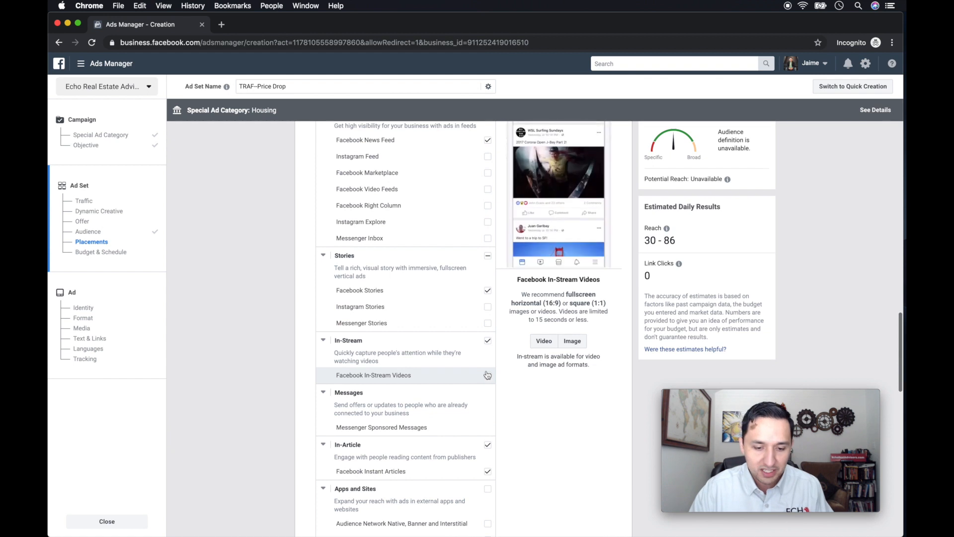
left_click(487, 375)
left_click(487, 446)
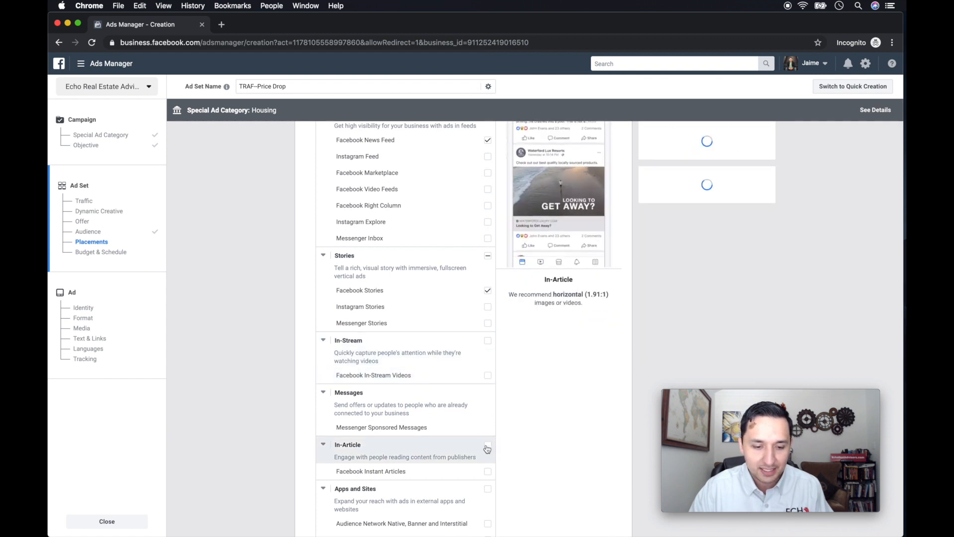
scroll(460, 278, "up", 3)
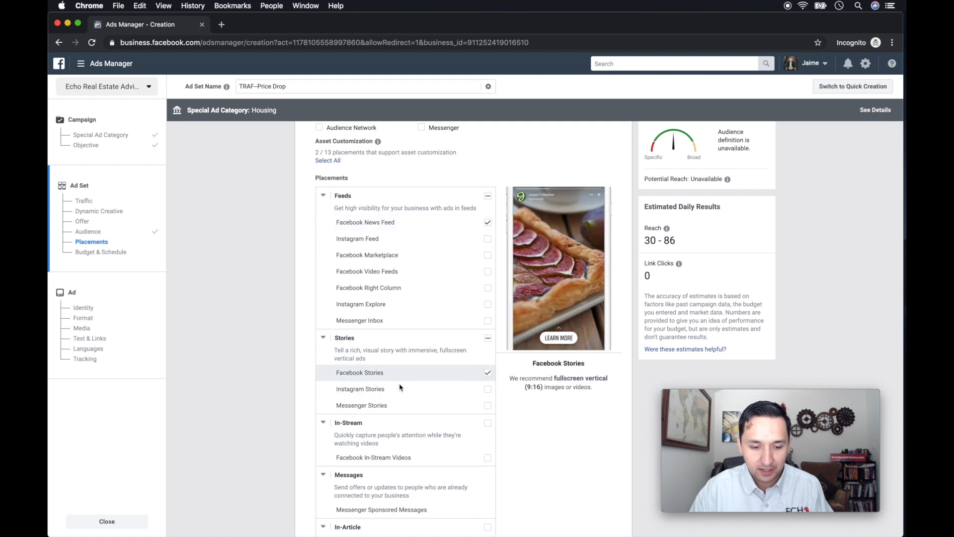
scroll(410, 364, "down", 1)
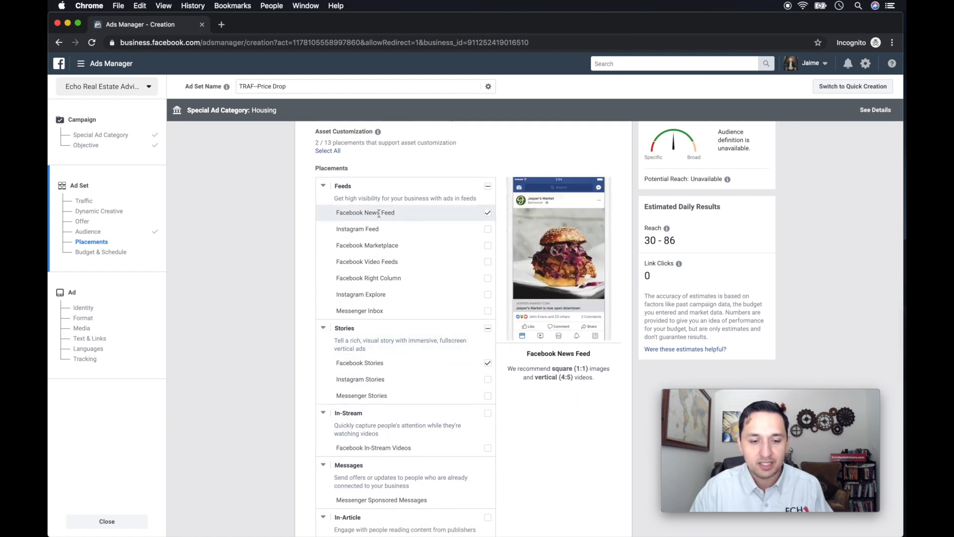
scroll(379, 214, "up", 3)
scroll(376, 199, "down", 3)
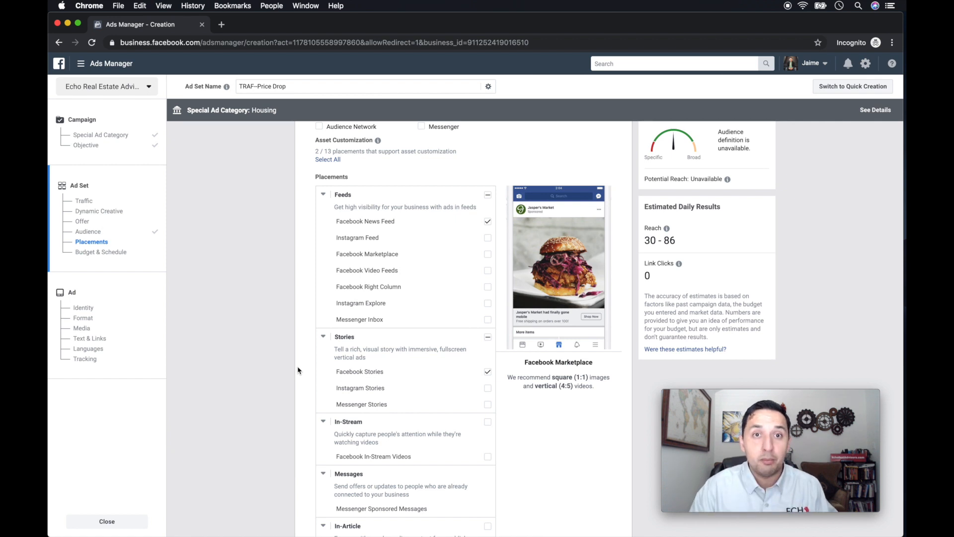
Review the remaining placement options and the ad set's optimization, daily budget, schedule and delivery settings.
scroll(298, 370, "down", 7)
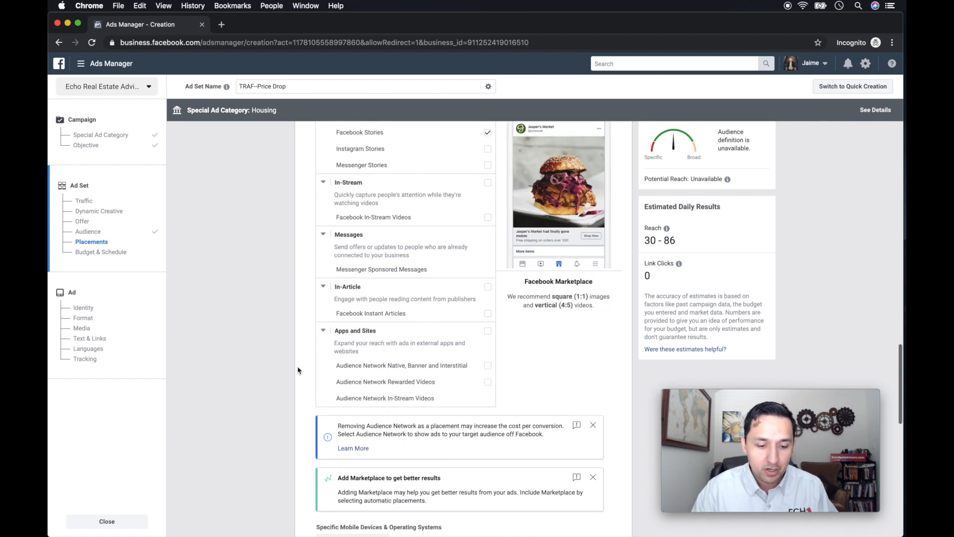
scroll(530, 313, "down", 4)
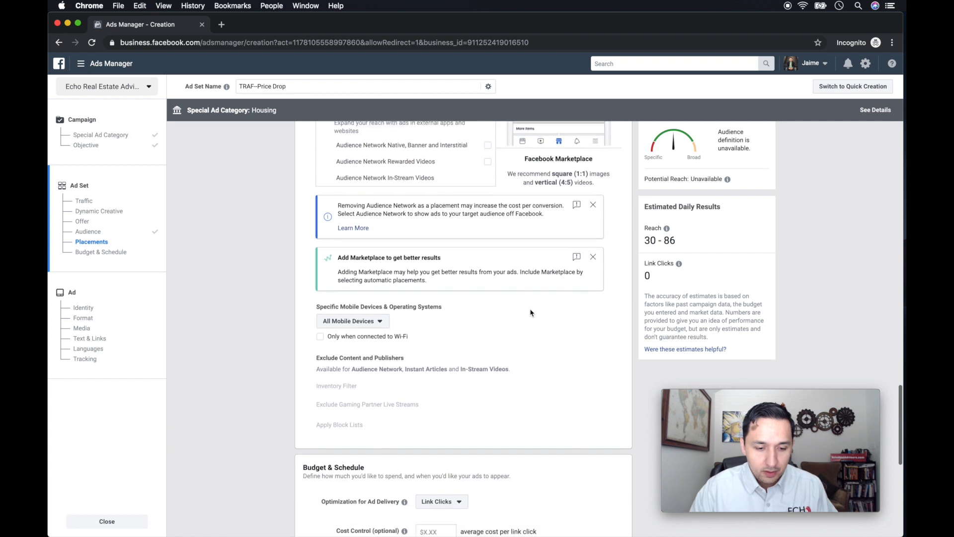
scroll(531, 312, "down", 4)
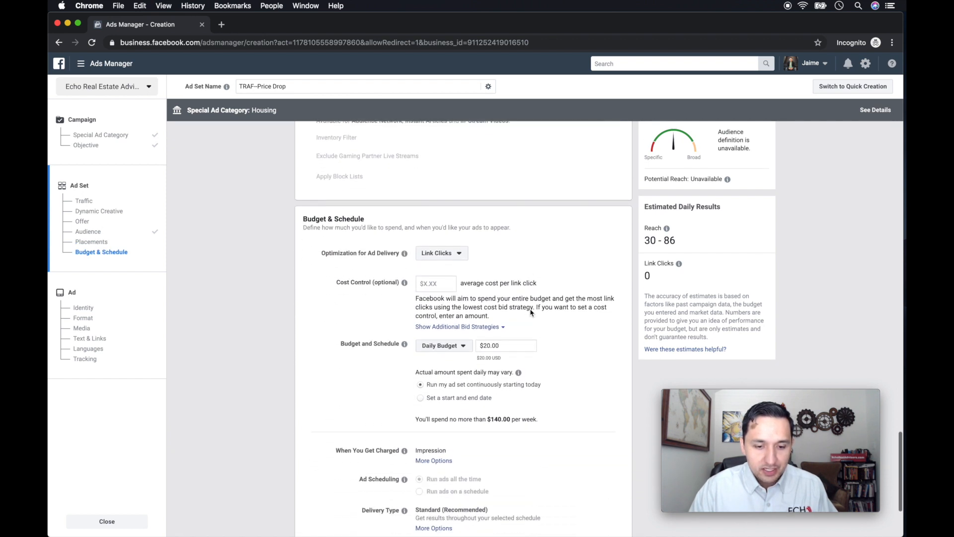
double_click(511, 284)
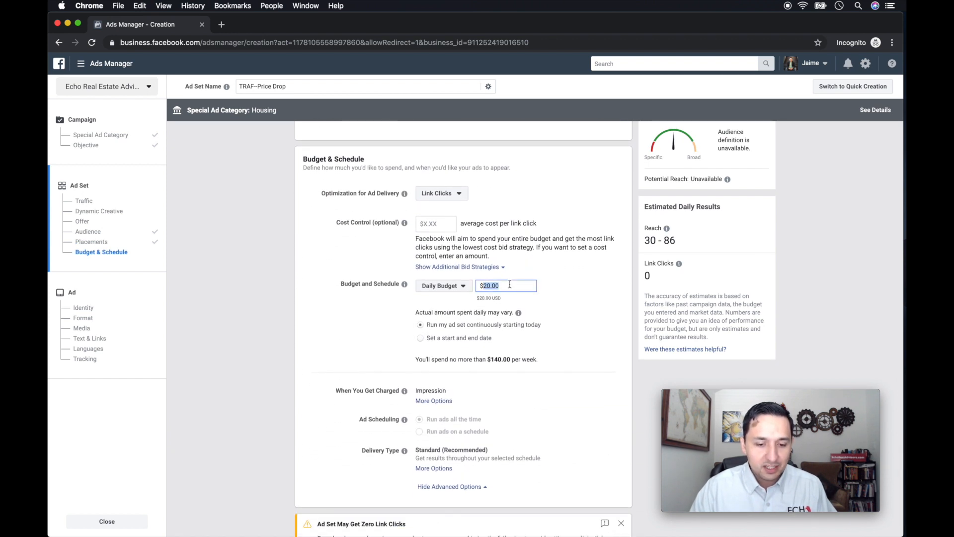
scroll(509, 284, "down", 1)
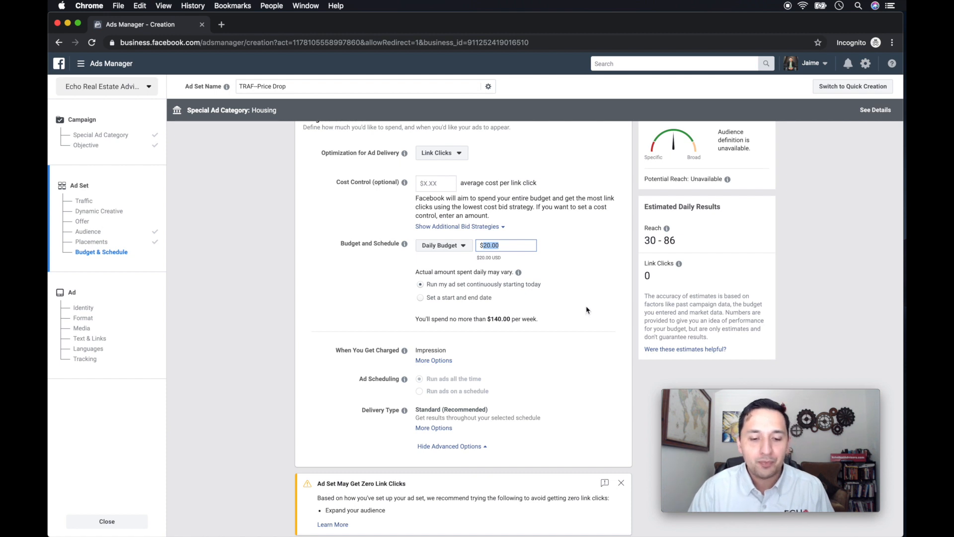
scroll(588, 310, "down", 1)
scroll(588, 310, "up", 1)
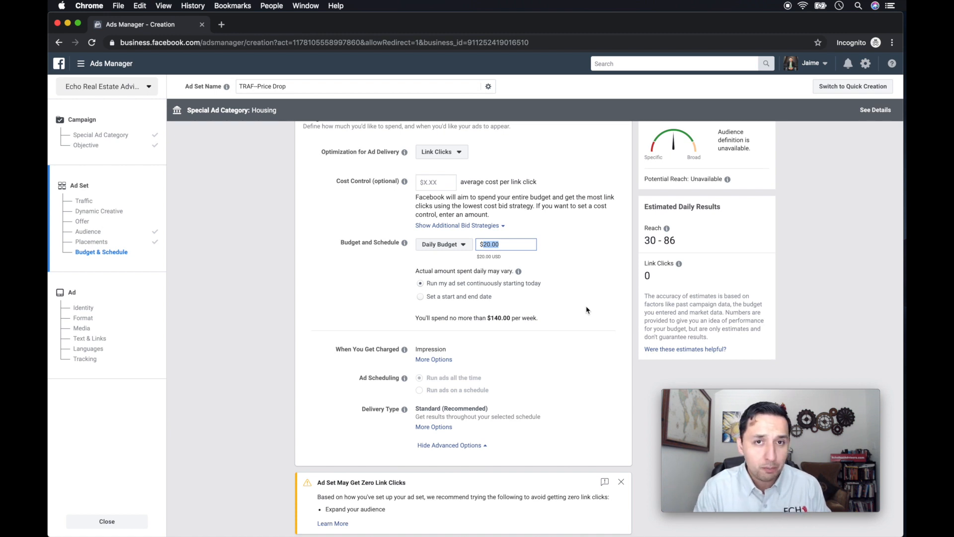
scroll(587, 310, "down", 1)
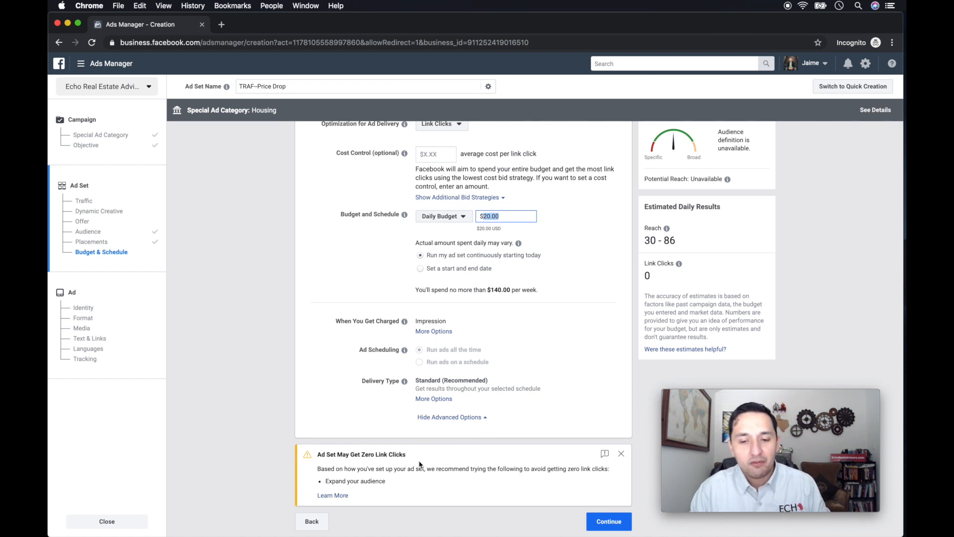
left_click(868, 229)
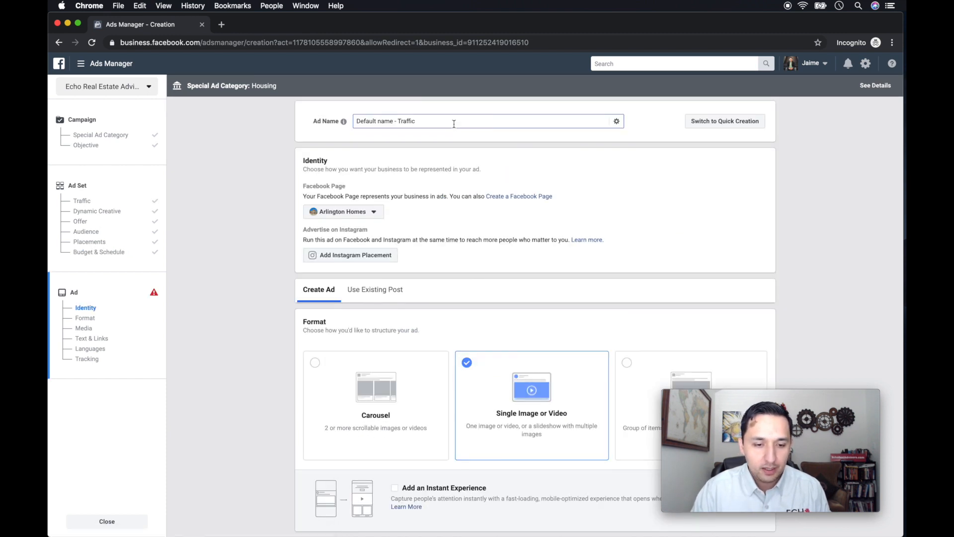
scroll(454, 118, "down", 10)
scroll(454, 120, "down", 4)
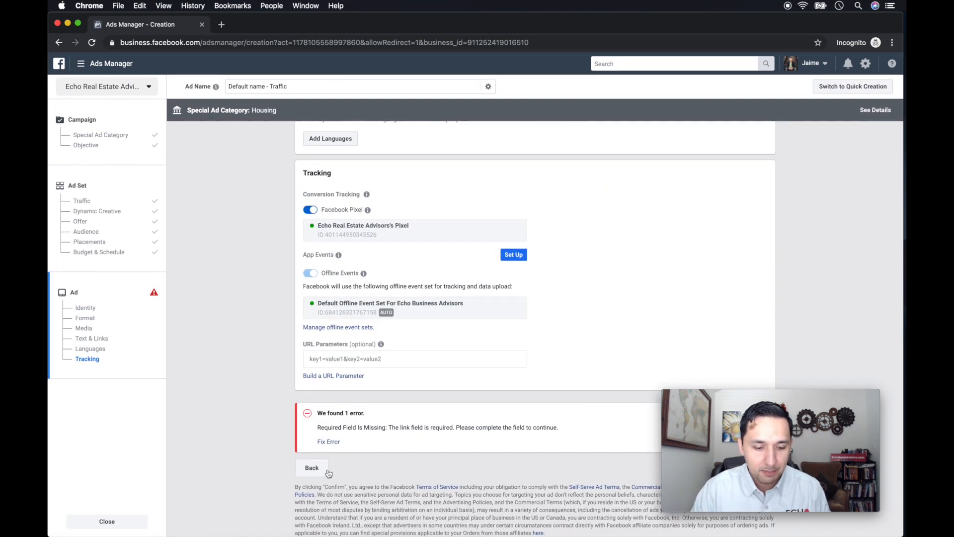
left_click(314, 469)
Rename the ad set as "TRAF-Crow Lead Form-Price Drop".
scroll(466, 274, "down", 15)
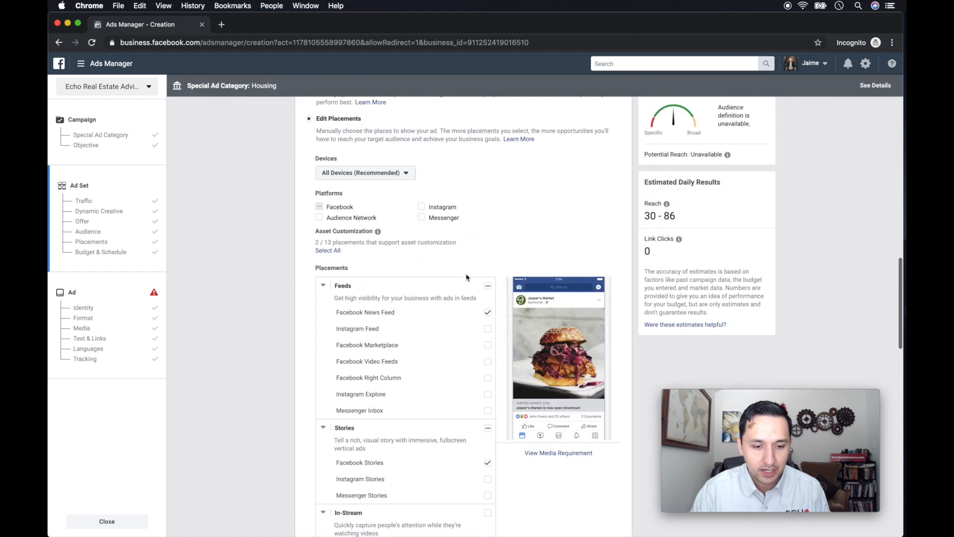
scroll(467, 277, "up", 15)
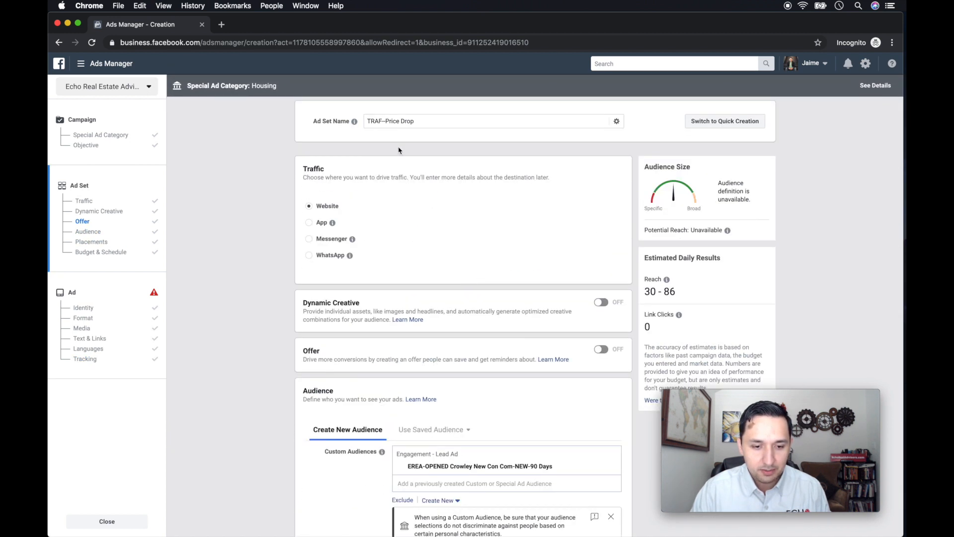
left_click(383, 121)
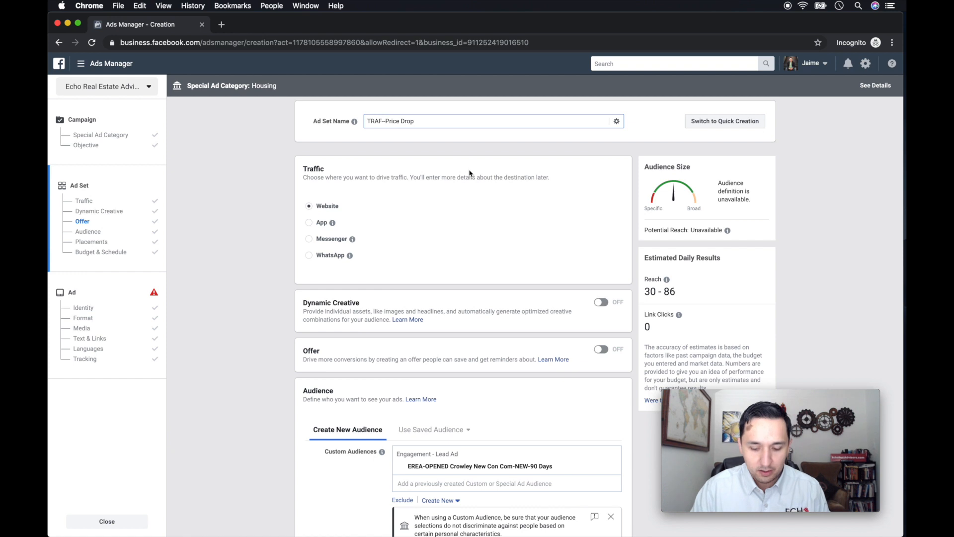
type("Cr")
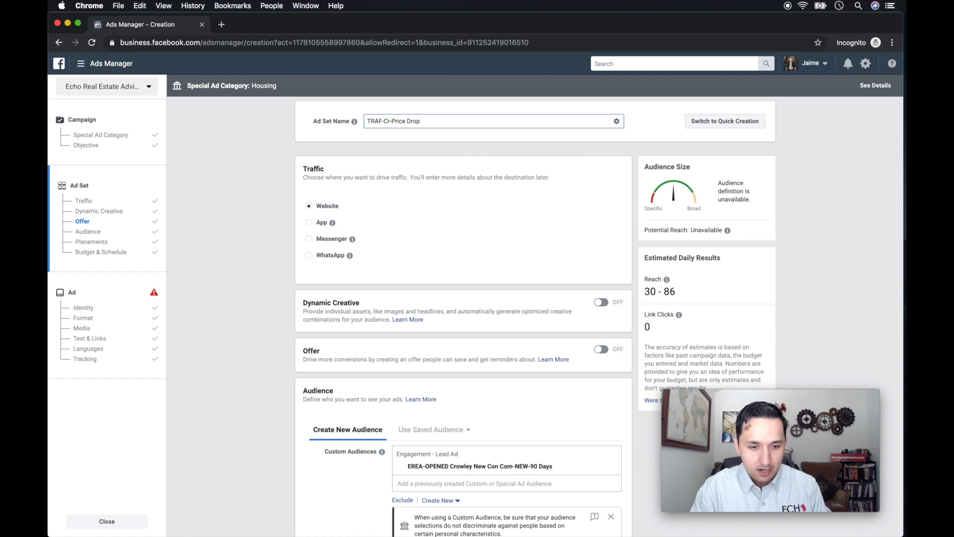
type("ow-Lead")
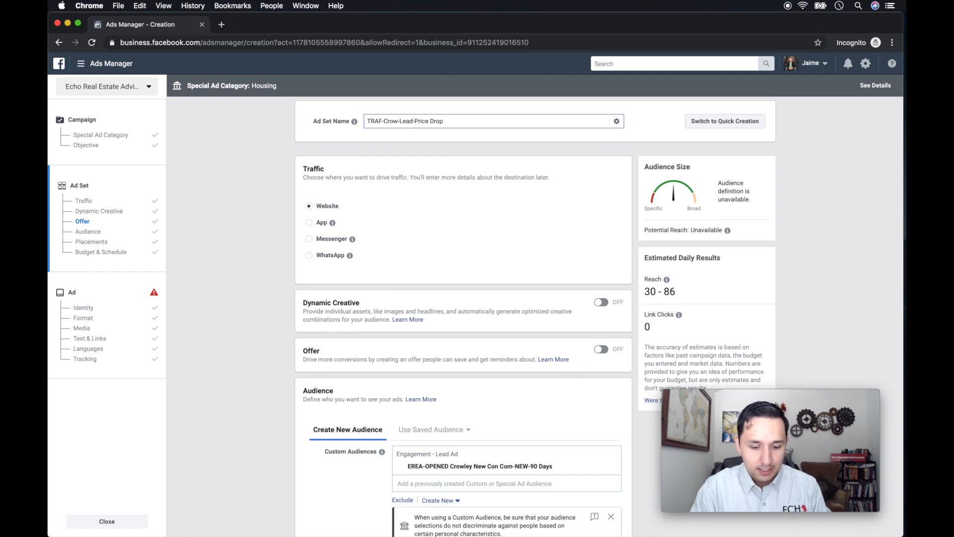
key("BackSpace")
key("BackSpace")
key("BackSpace")
key("BackSpace")
key("BackSpace")
key("BackSpace")
type("Le")
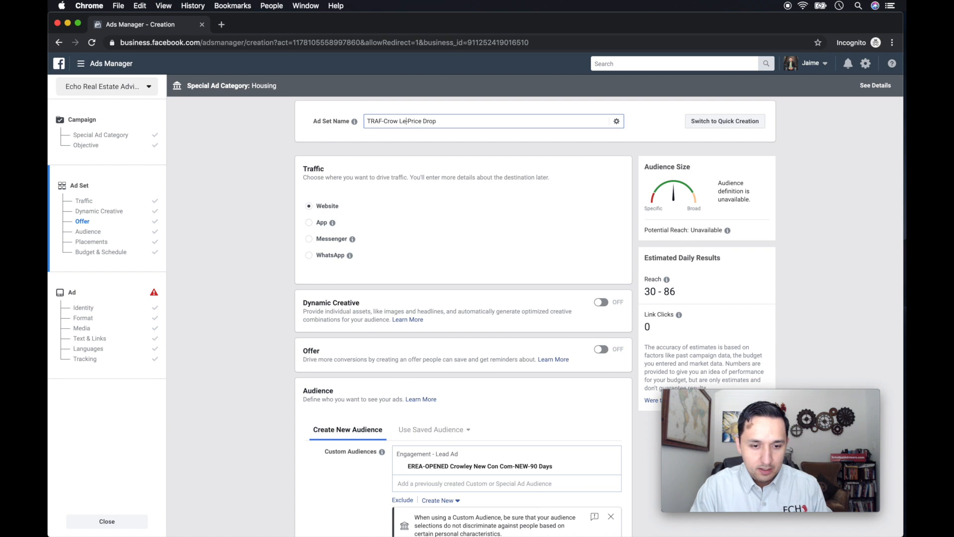
type("ad Form")
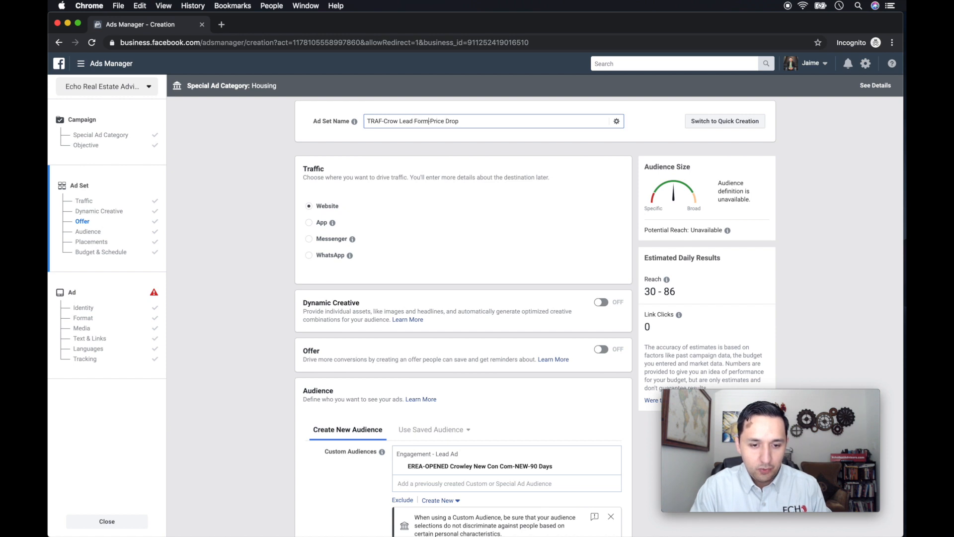
type(" 90 D")
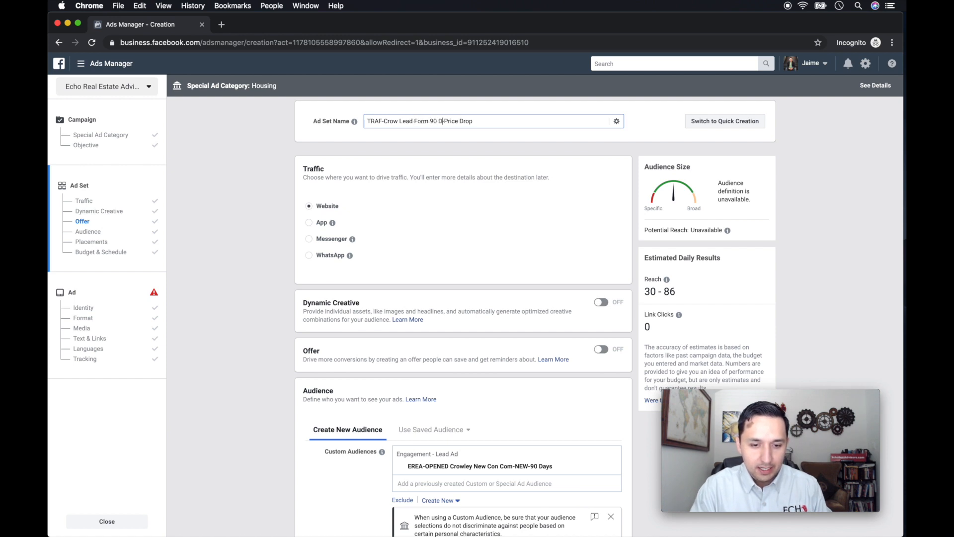
type("ays-")
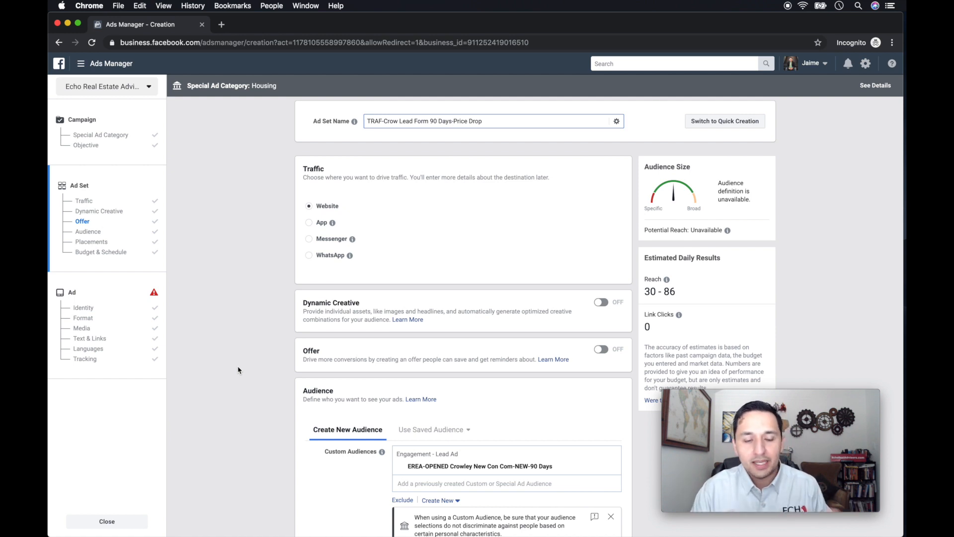
Remove "Crow Lead Form 90 Days" from the ad set name and continue to the ad setup.
key("BackSpace")
key("BackSpace")
key("BackSpace")
key("BackSpace")
key("BackSpace")
key("BackSpace")
key("BackSpace")
key("BackSpace")
key("BackSpace")
key("BackSpace")
key("BackSpace")
key("BackSpace")
key("BackSpace")
key("BackSpace")
key("BackSpace")
key("BackSpace")
key("BackSpace")
key("BackSpace")
key("BackSpace")
key("BackSpace")
scroll(238, 369, "down", 15)
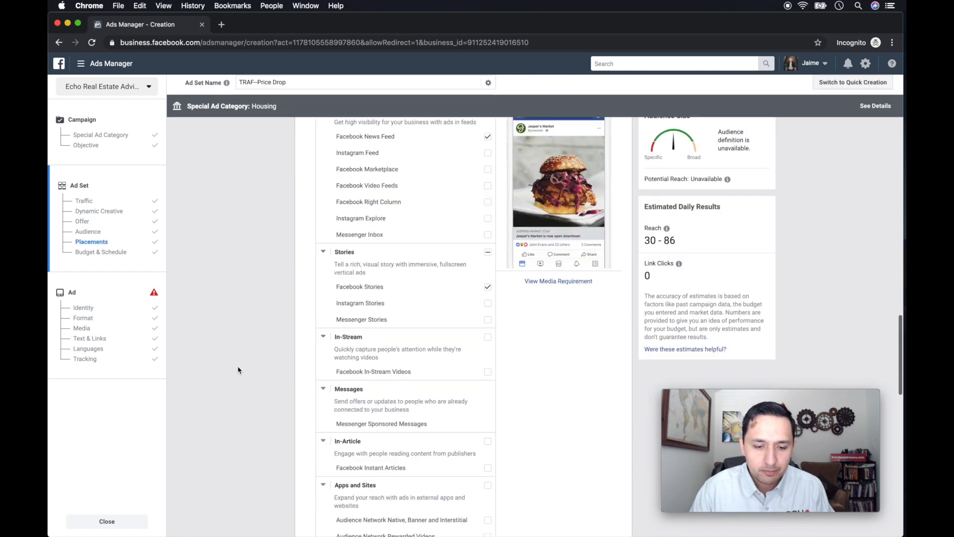
scroll(238, 369, "down", 5)
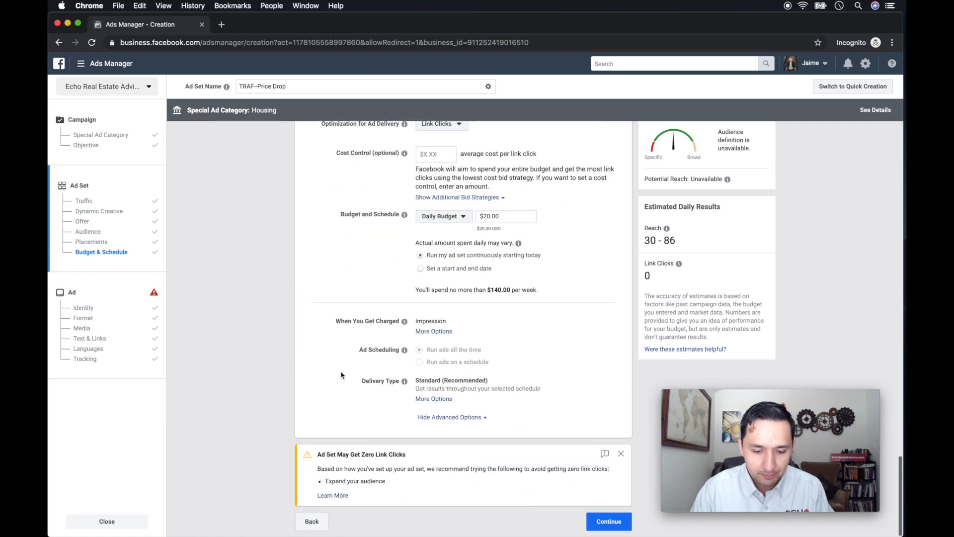
left_click(600, 522)
Name the ad "TRAF-Crow Lead Form 90 Days-Price Drop".
left_click_drag(422, 120, 356, 121)
type("TR")
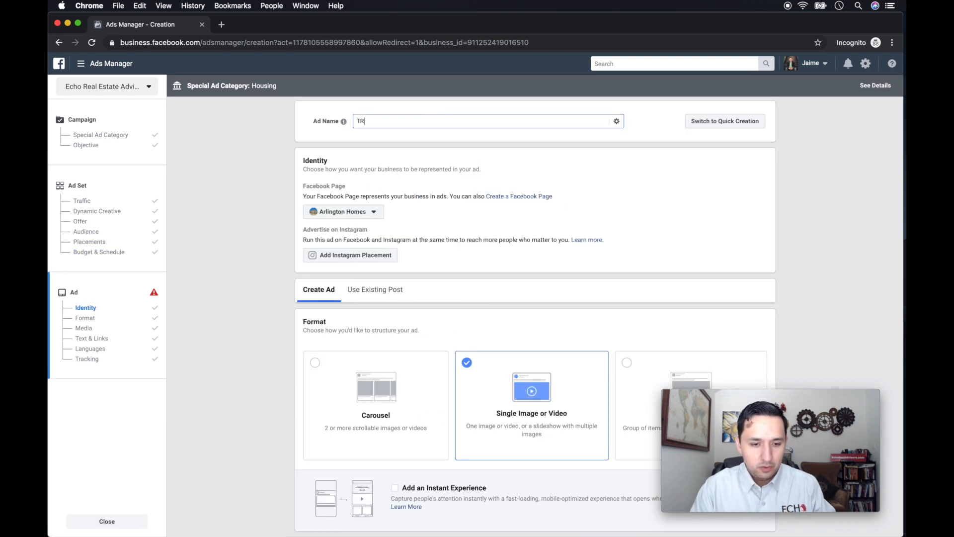
type("AF0-")
type("-C")
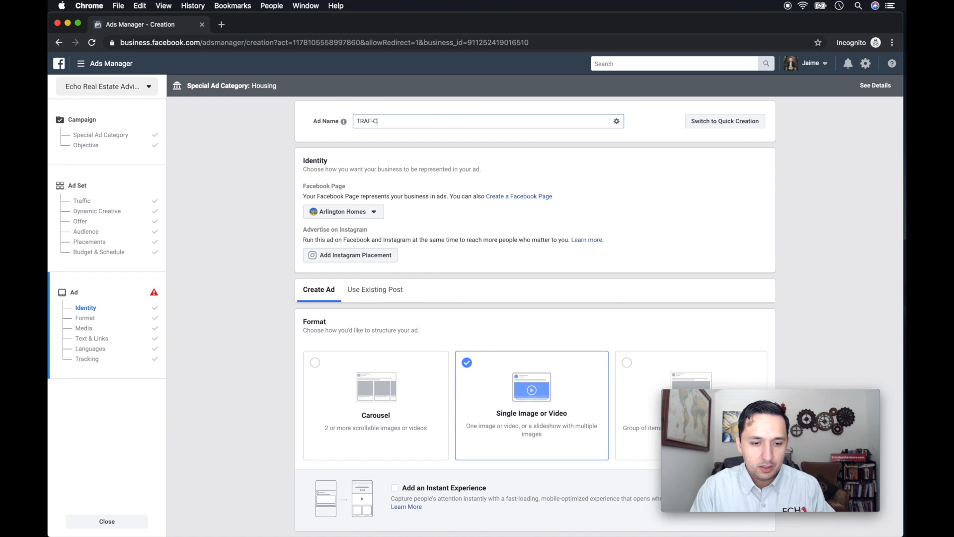
type("row Lead")
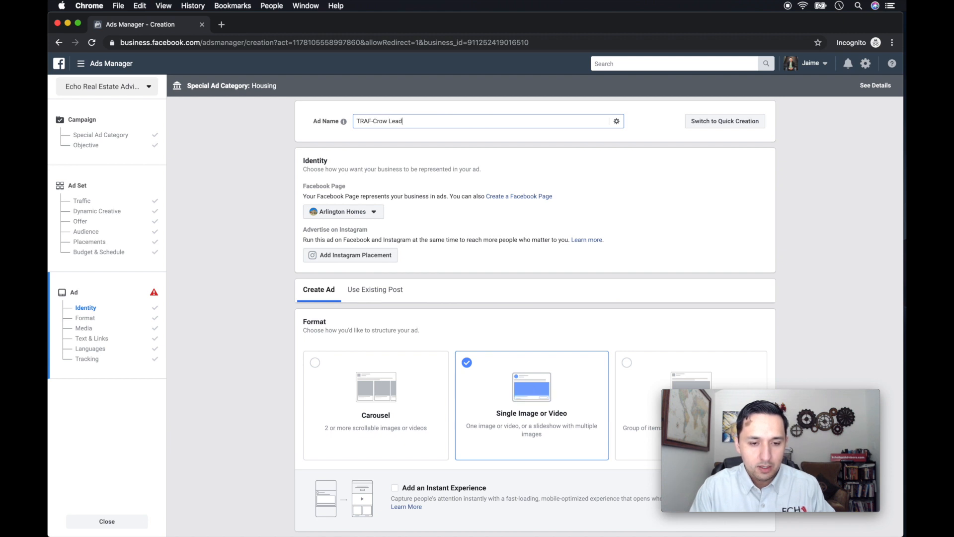
type(" Form 90")
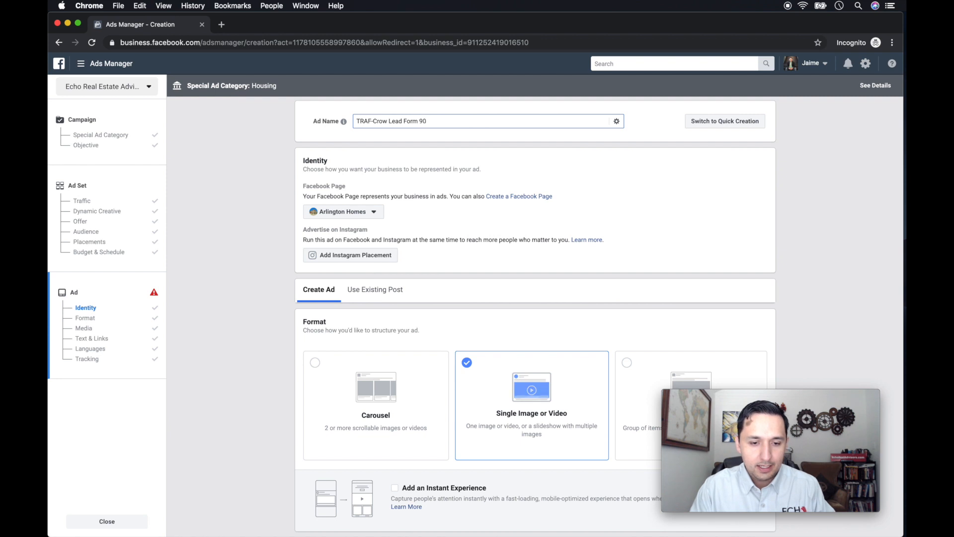
type(" Days-")
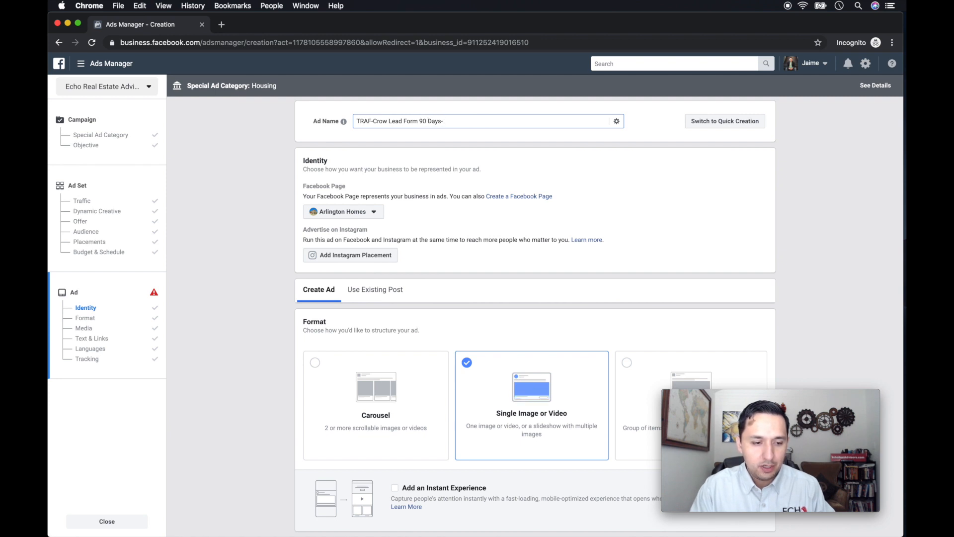
type("Spec")
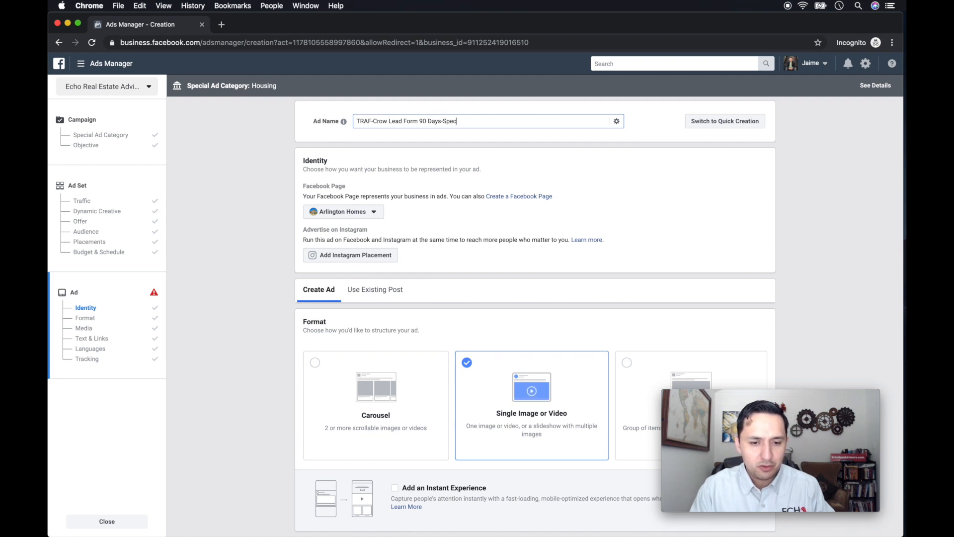
key("BackSpace")
key("BackSpace")
key("BackSpace")
key("BackSpace")
type("Price")
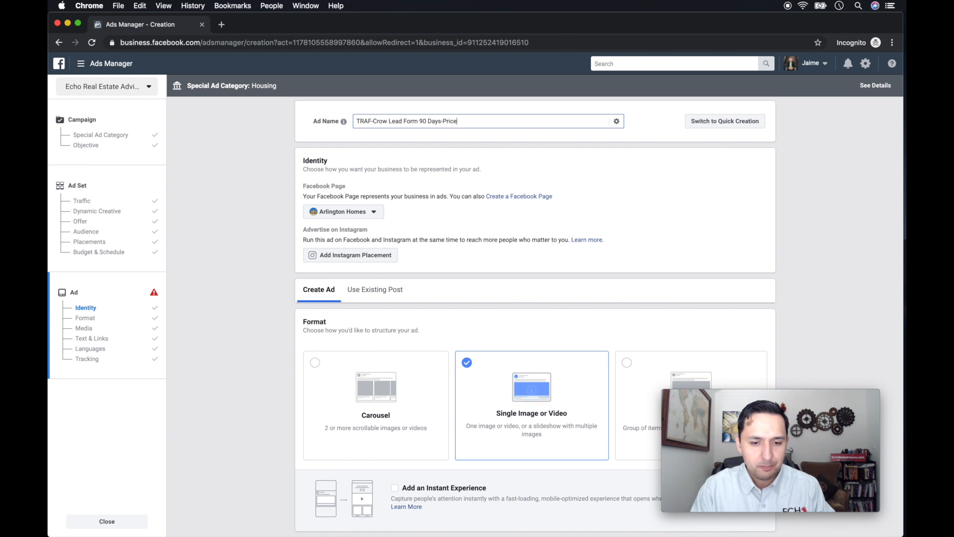
type(" Drop")
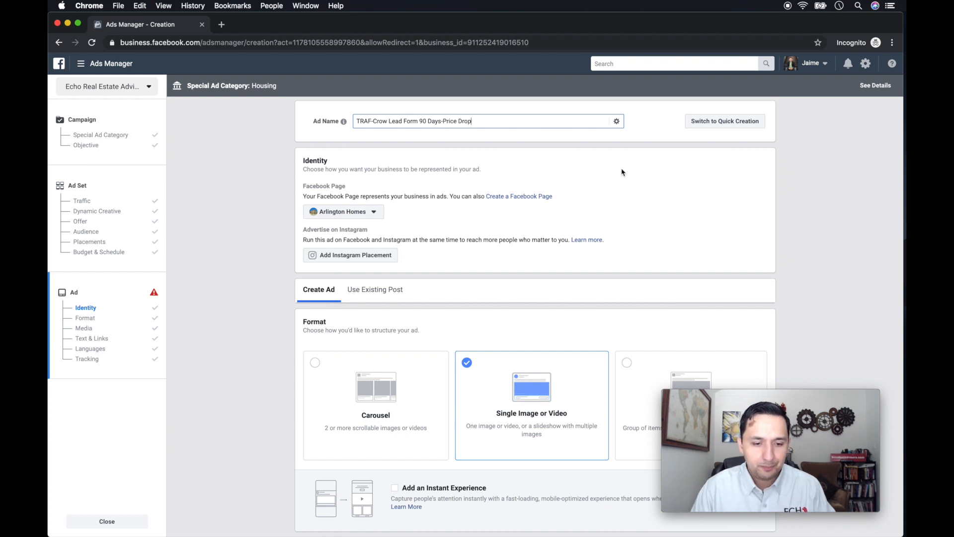
Set the Facebook Page representing the ad to Echo Real Estate Advisors.
scroll(621, 192, "down", 3)
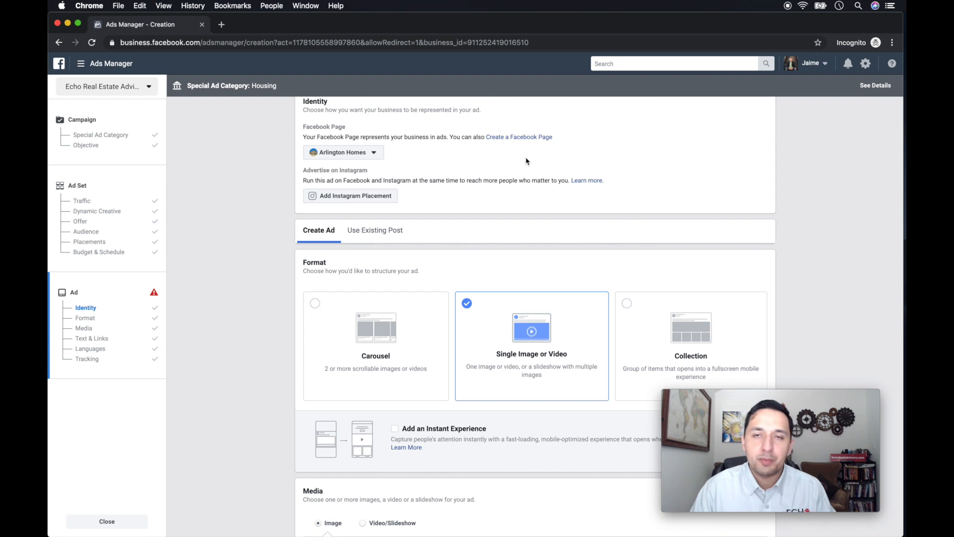
left_click(375, 156)
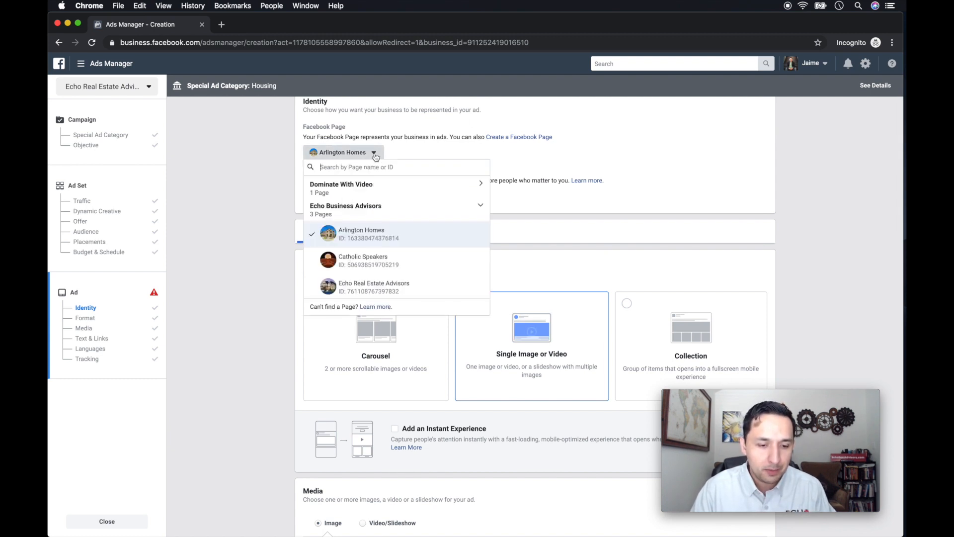
left_click(387, 286)
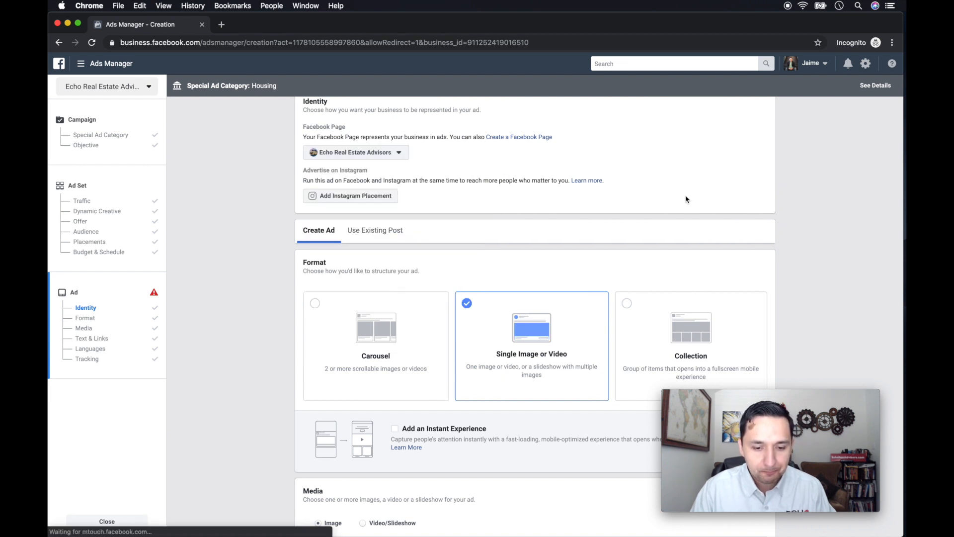
Search the free stock images for "house" to find media for the single image ad.
scroll(686, 199, "down", 2)
scroll(686, 199, "down", 1)
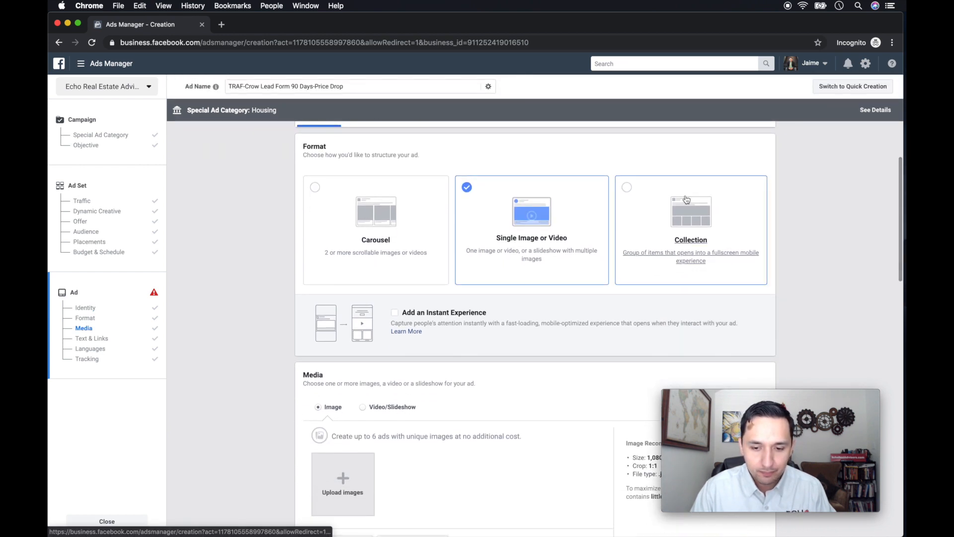
scroll(570, 221, "down", 4)
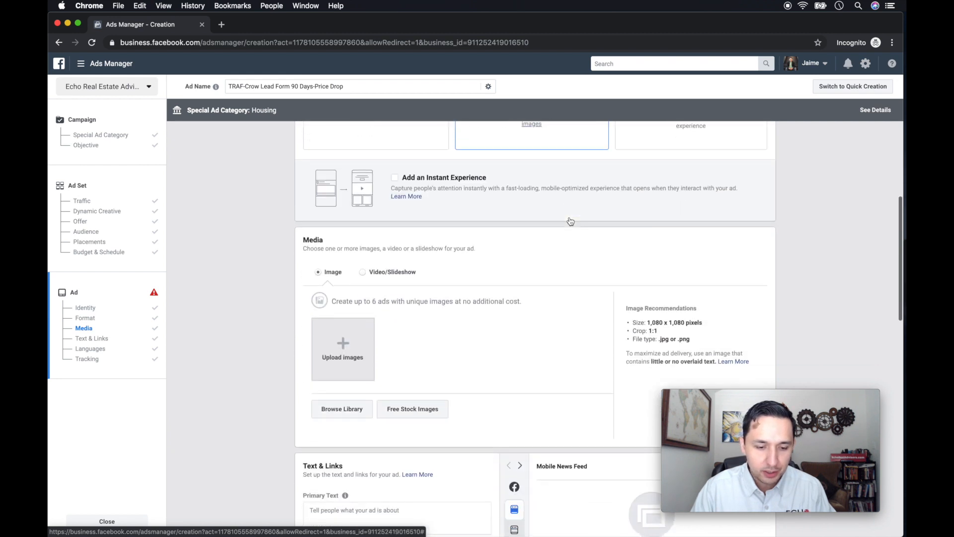
scroll(570, 221, "down", 2)
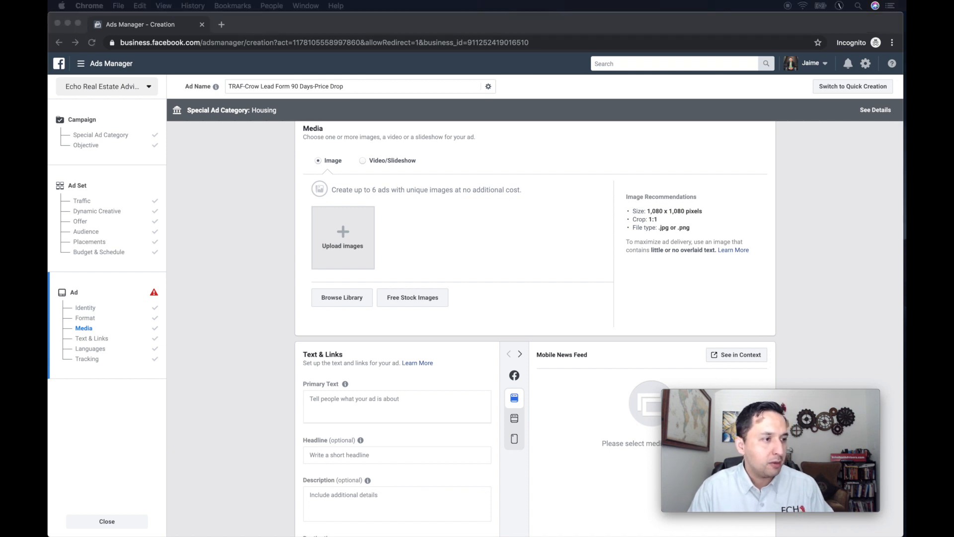
left_click(413, 297)
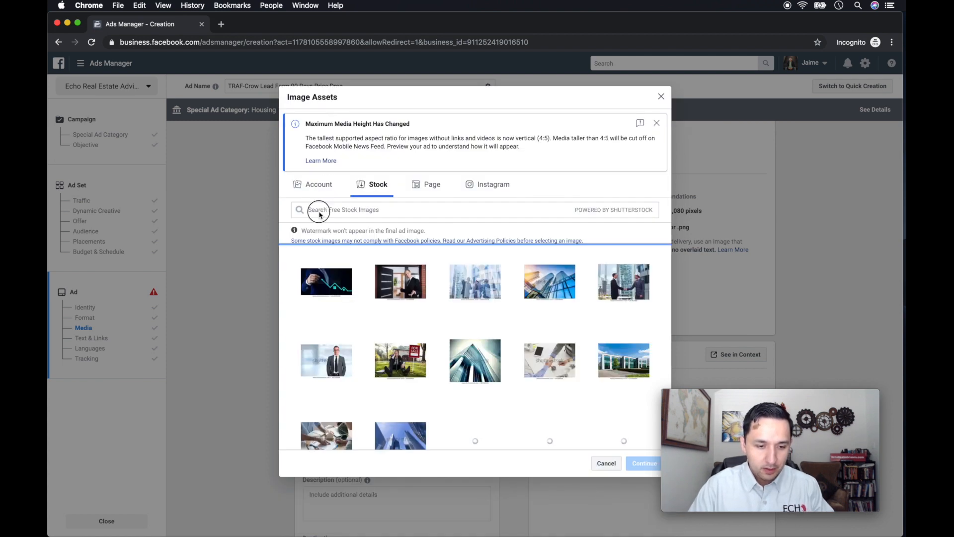
left_click(319, 212)
type("house")
key("Return")
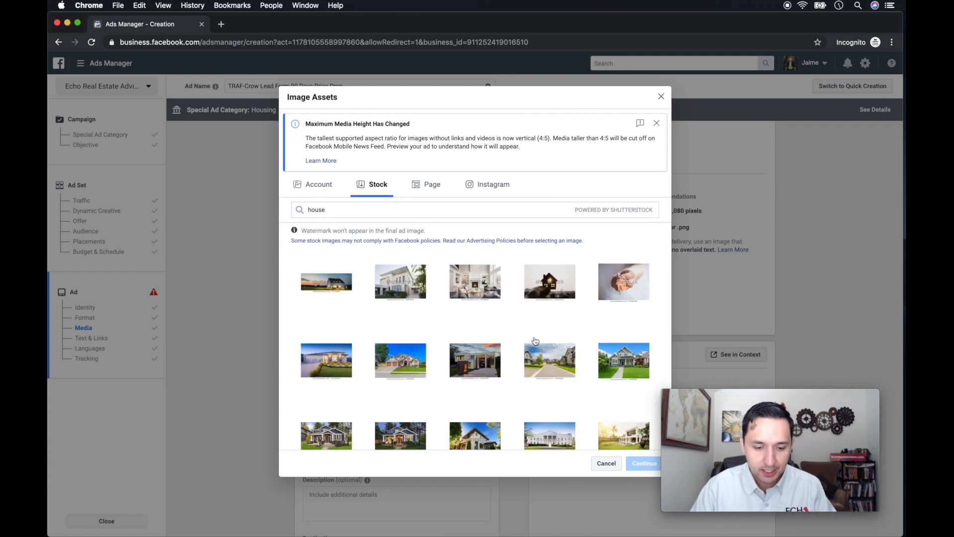
Add the 1000 × 673 stock photo of the large house with garages under a blue sky as the ad image.
left_click(403, 363)
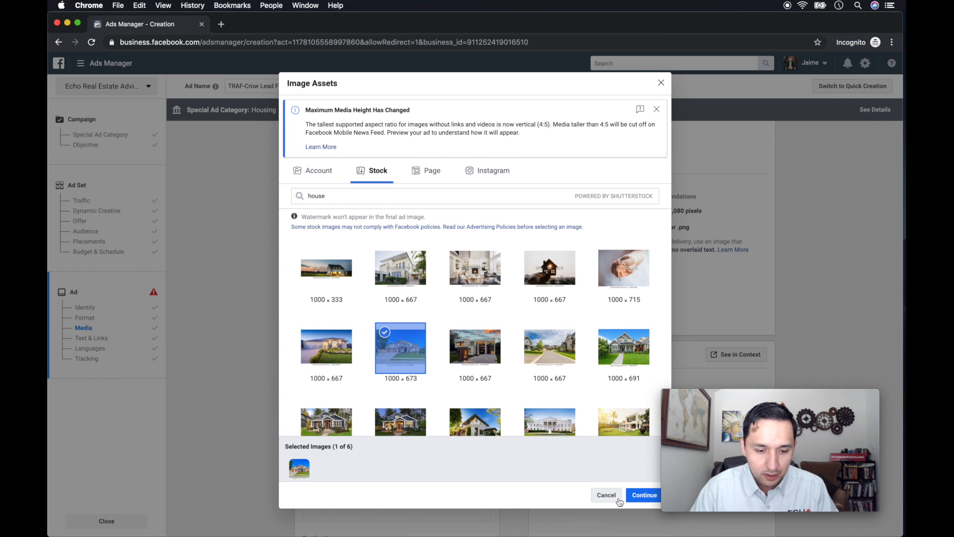
left_click(641, 495)
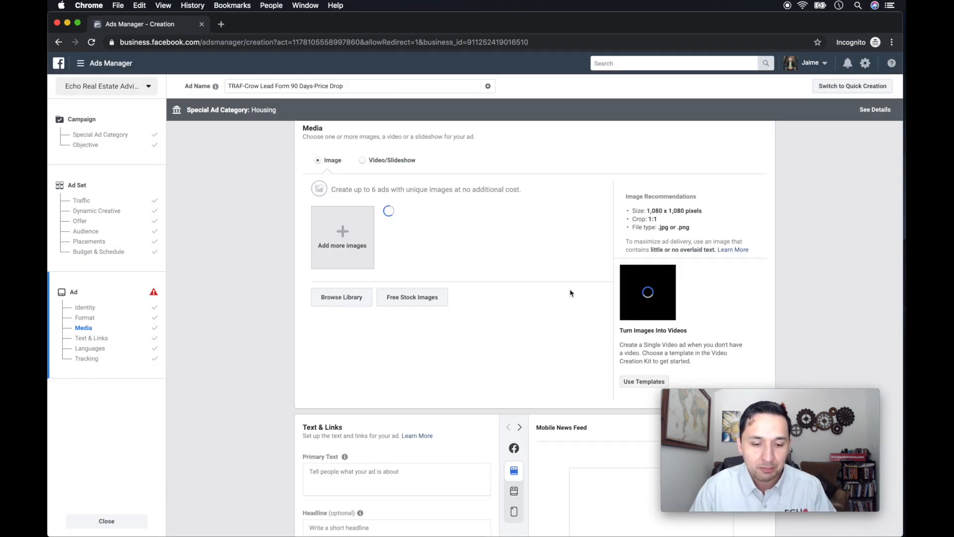
scroll(570, 293, "down", 3)
scroll(448, 291, "up", 2)
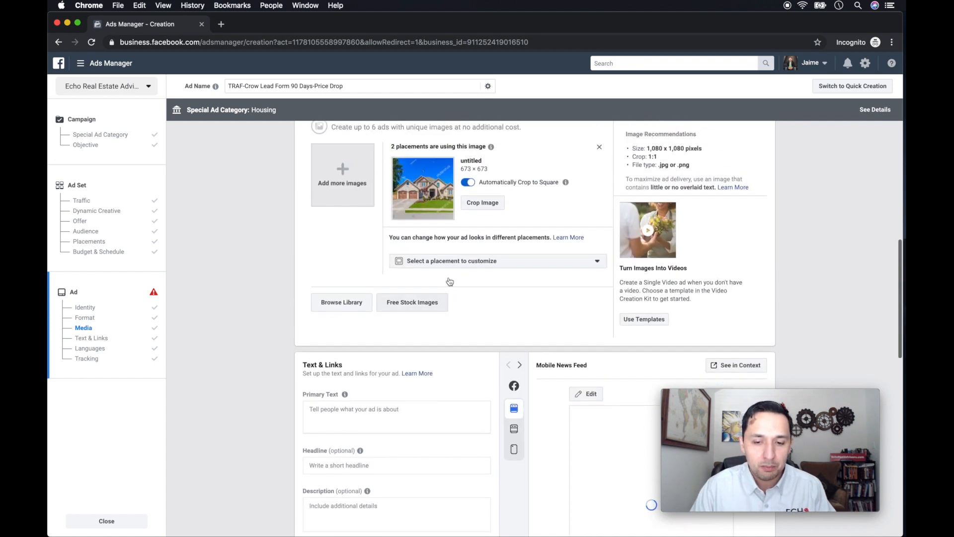
scroll(450, 281, "up", 1)
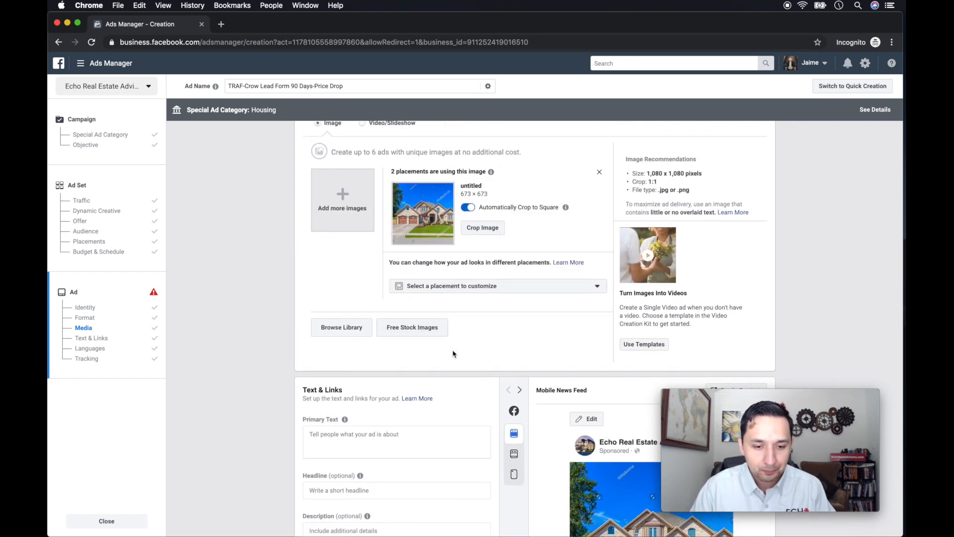
Paste the prepared ad copy into the ad's primary text.
scroll(452, 354, "down", 5)
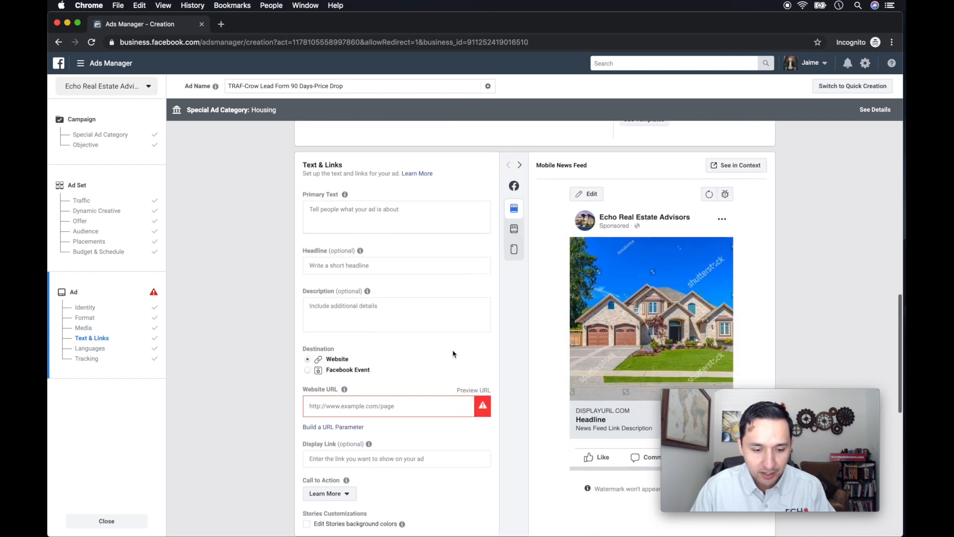
scroll(453, 353, "down", 1)
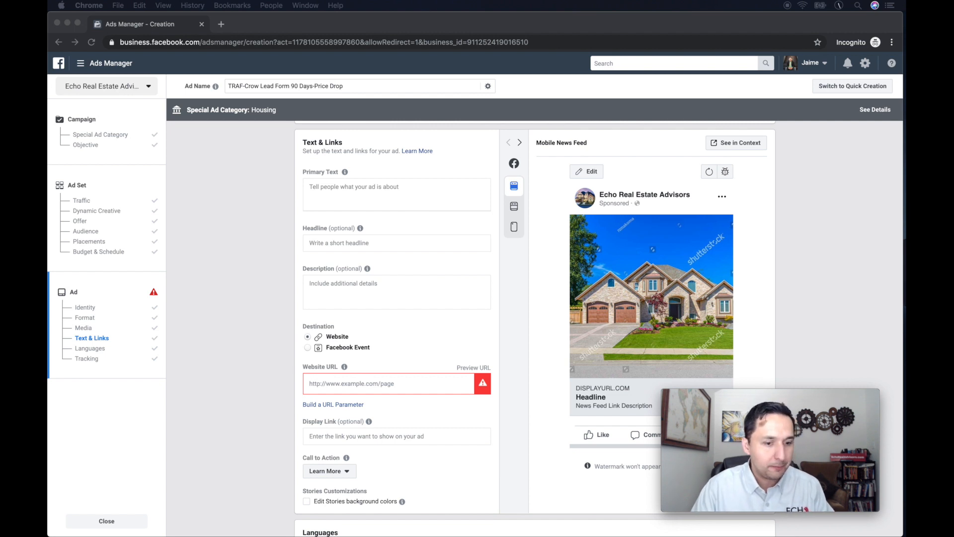
left_click(326, 190)
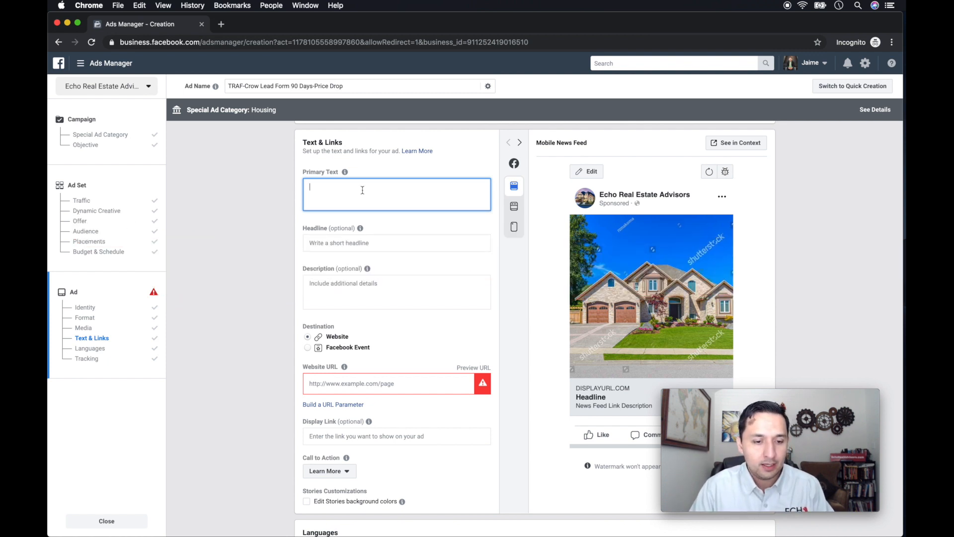
key("super+v")
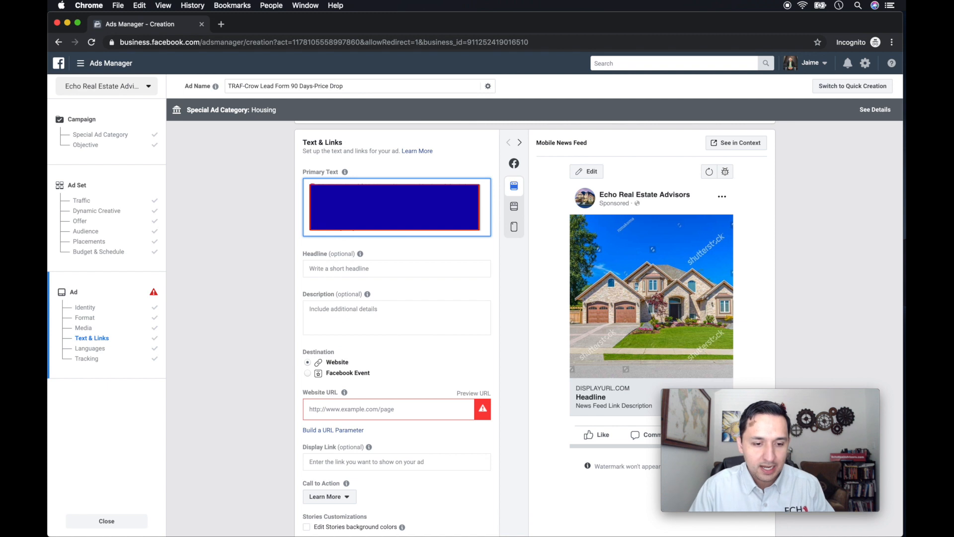
scroll(396, 218, "down", 1)
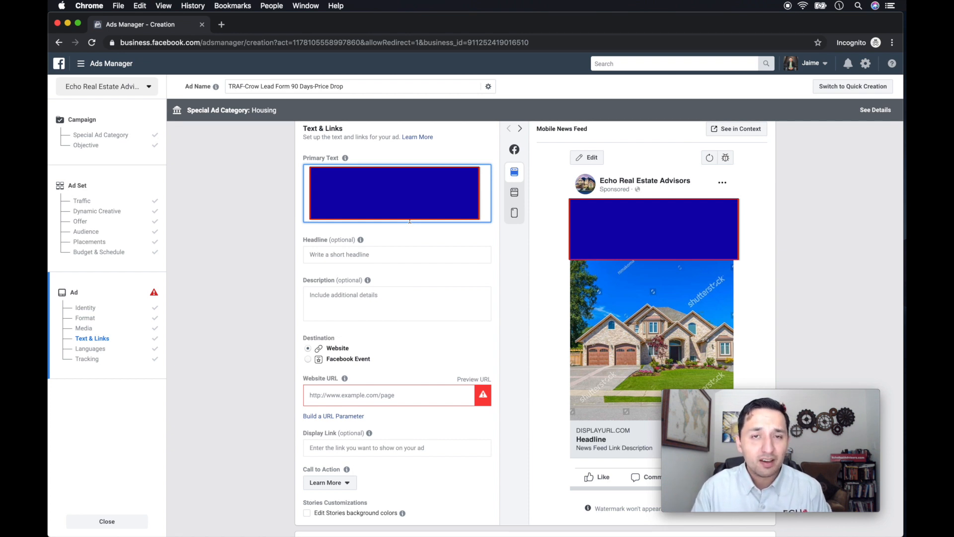
left_click(336, 251)
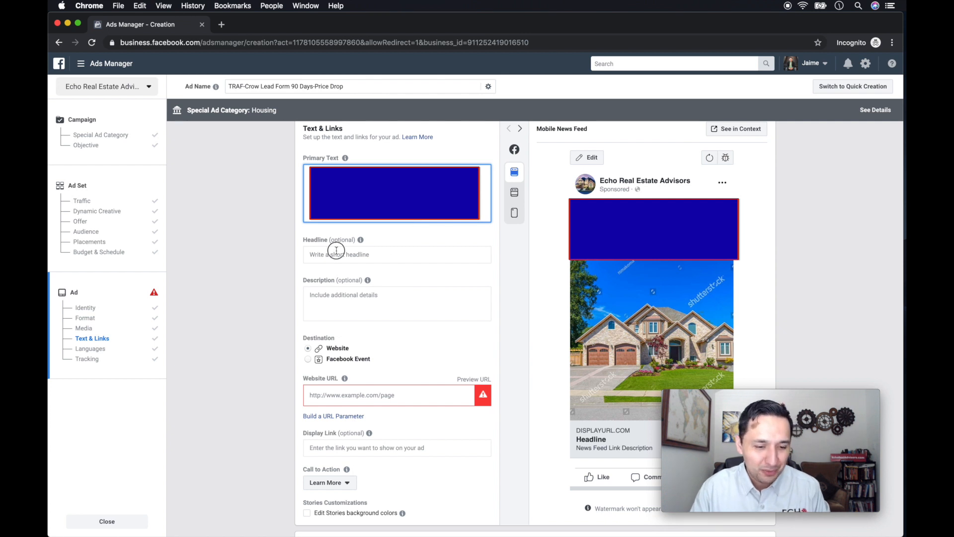
left_click(368, 208)
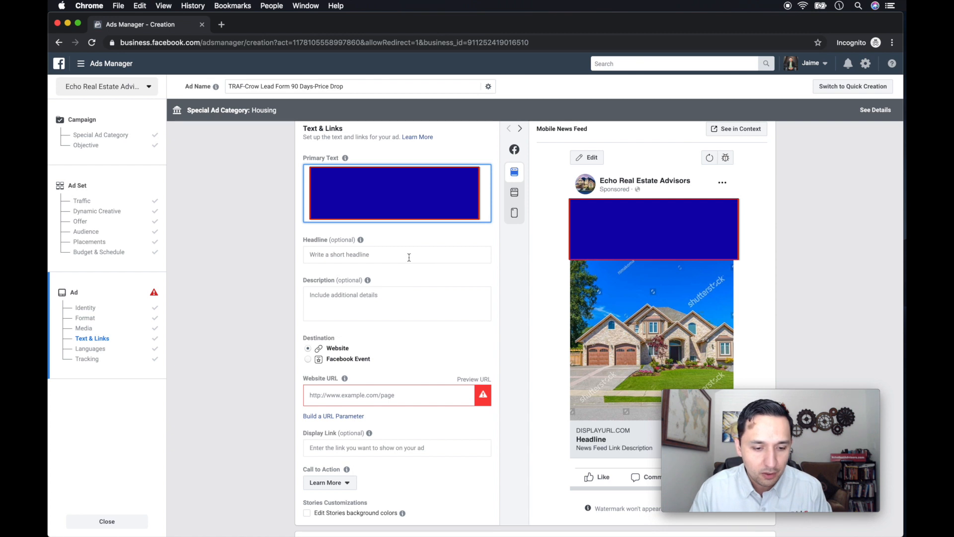
Set the ad's headline to "PRICE DROP".
scroll(439, 264, "down", 1)
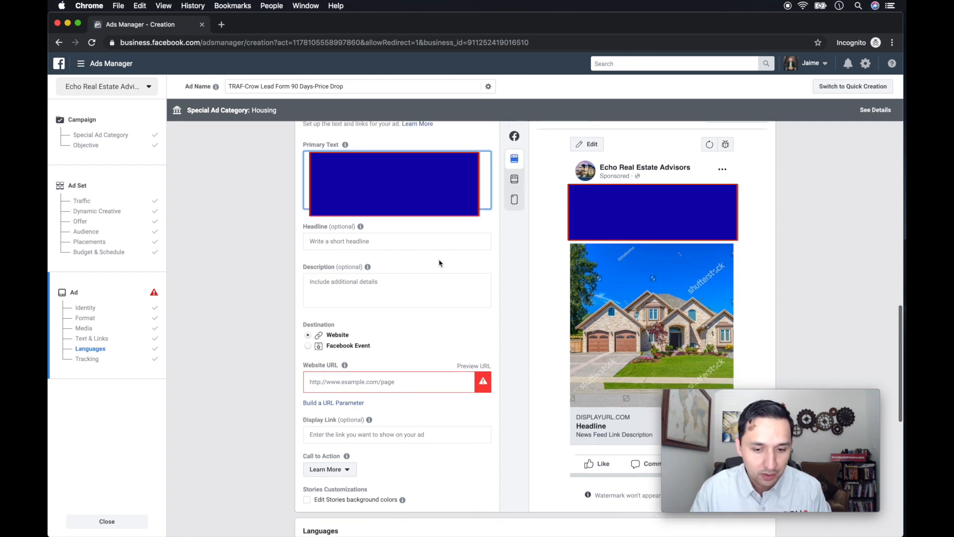
scroll(437, 260, "down", 1)
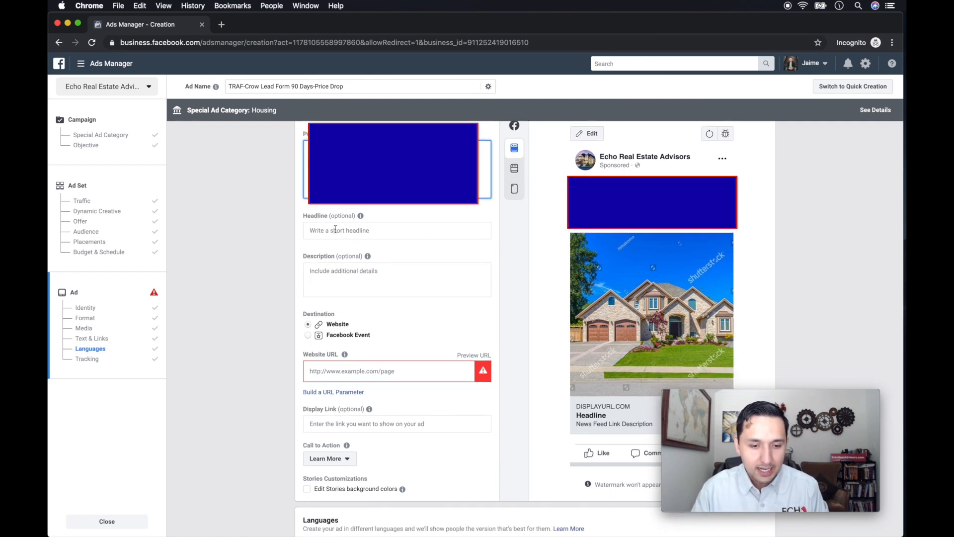
left_click(335, 229)
type("PRICE DRop")
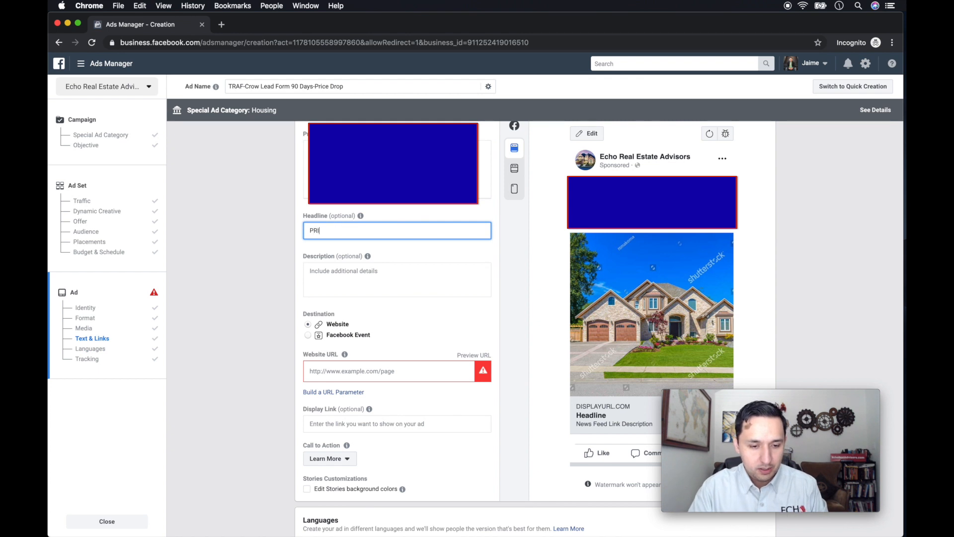
key("BackSpace")
key("BackSpace")
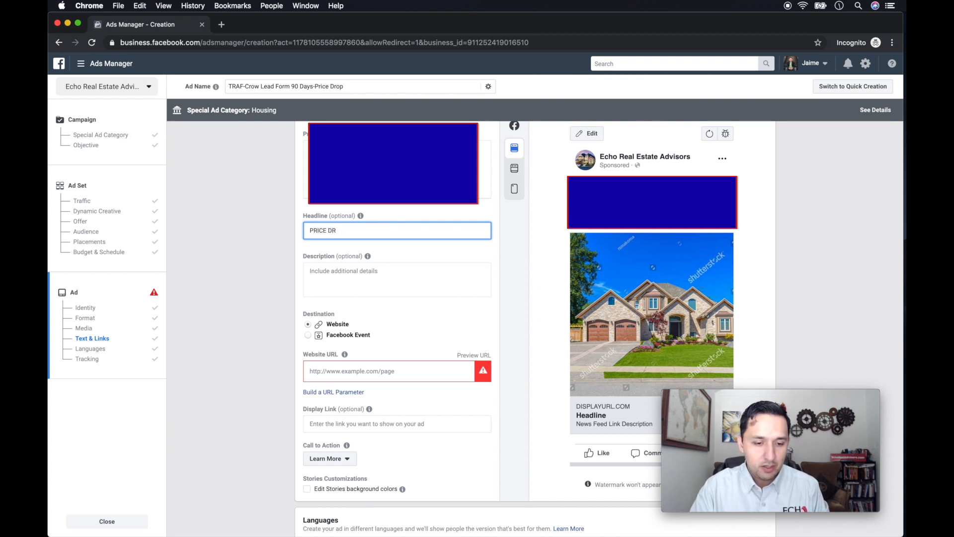
type("OP")
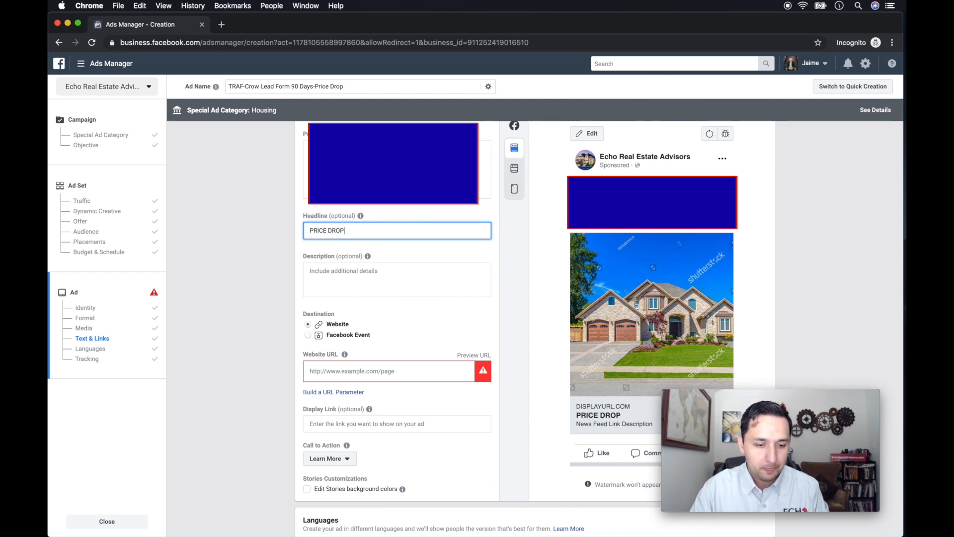
Fill in the ad's description with "Will Be Gone Soon".
left_click(330, 271)
type("W")
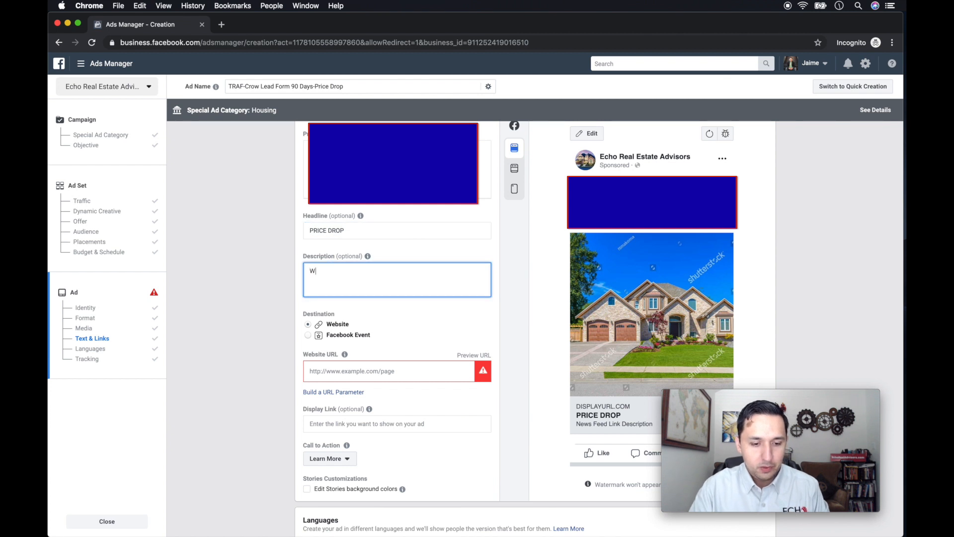
type("ill Be GOne Fa")
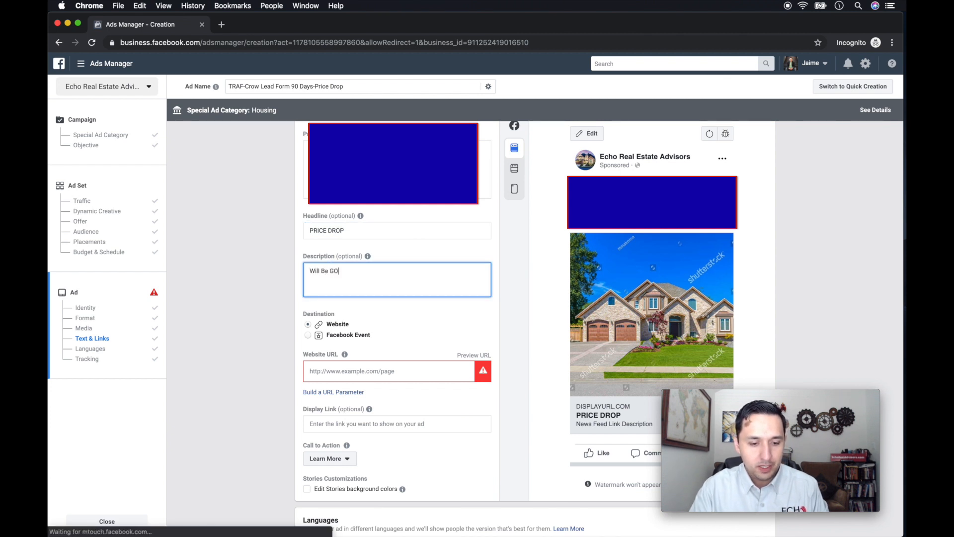
key("BackSpace")
key("BackSpace")
key("BackSpace")
key("BackSpace")
key("BackSpace")
key("BackSpace")
type("one Soon")
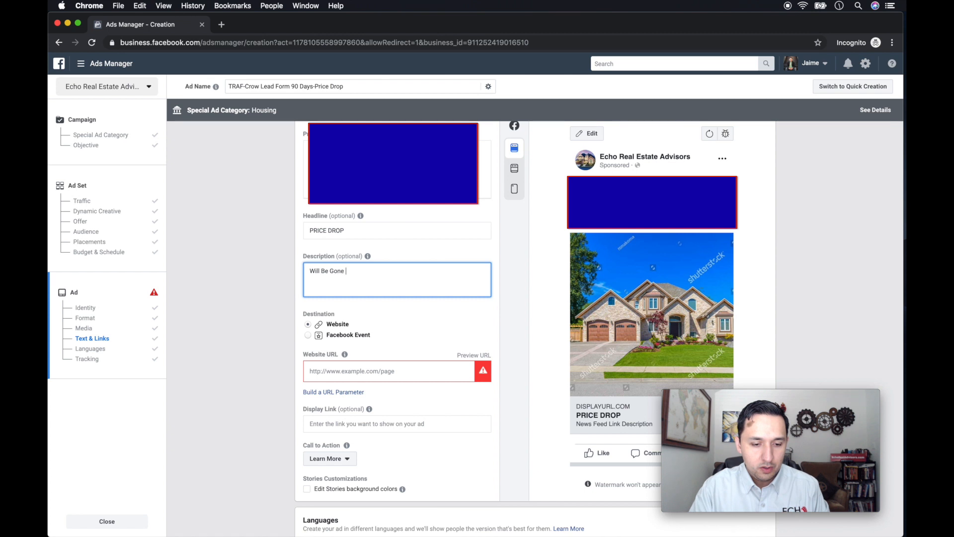
key("BackSpace")
key("BackSpace")
key("BackSpace")
type("on")
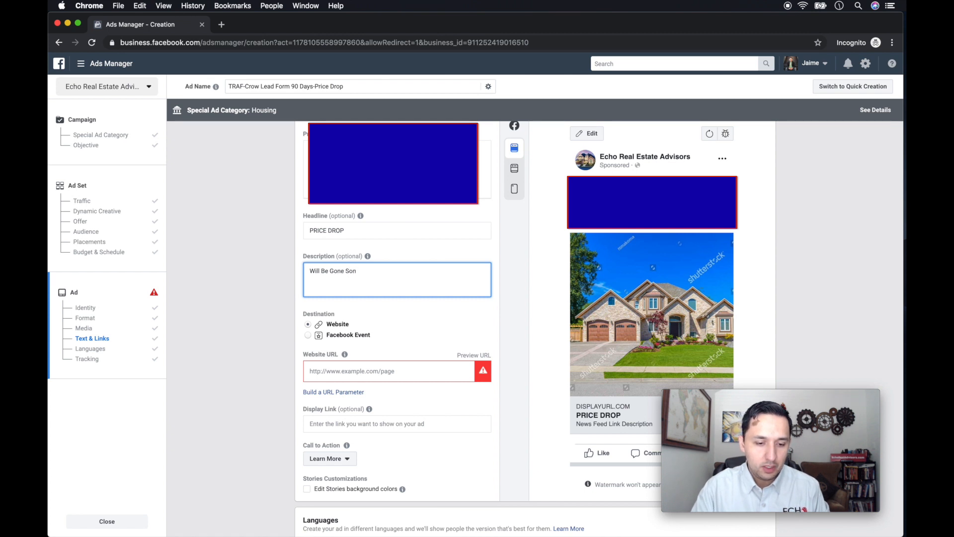
key("BackSpace")
type("on")
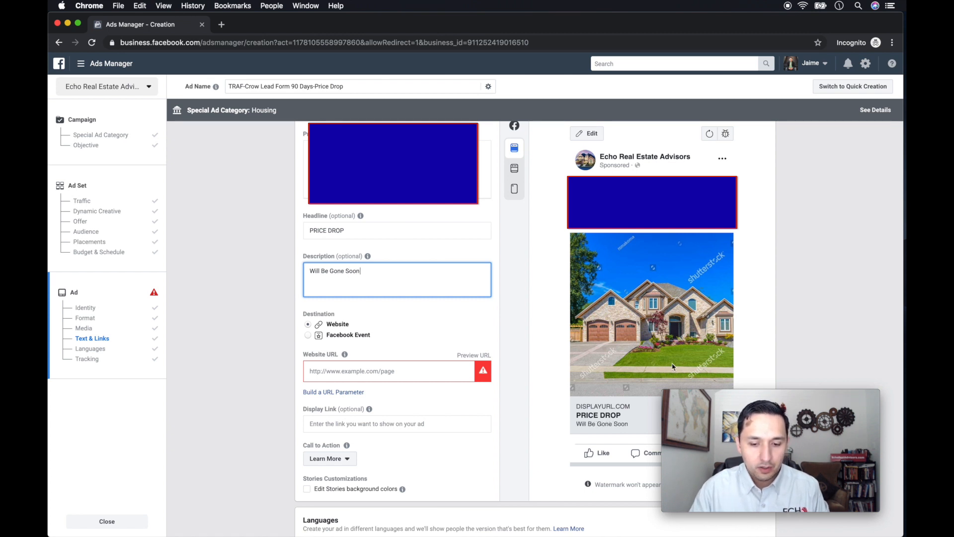
scroll(602, 418, "down", 3)
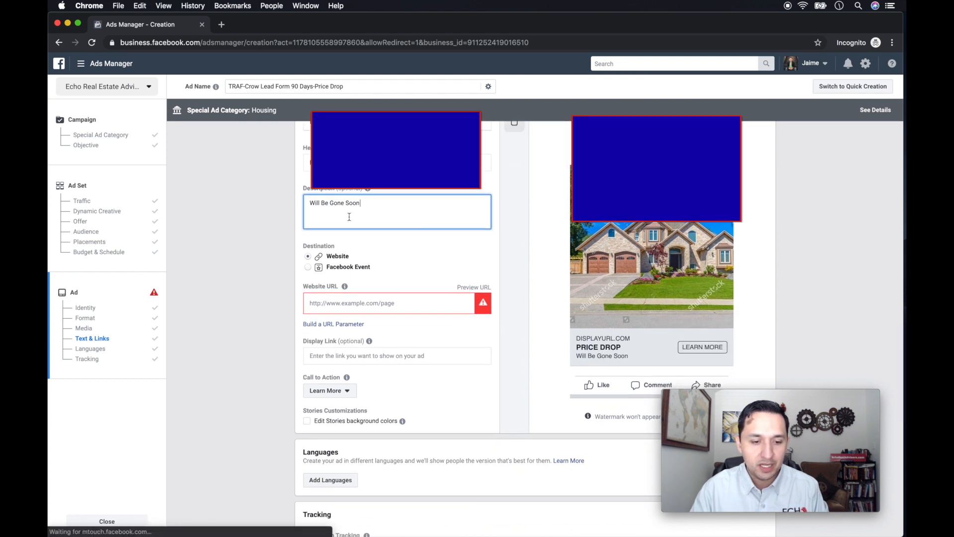
scroll(348, 219, "up", 3)
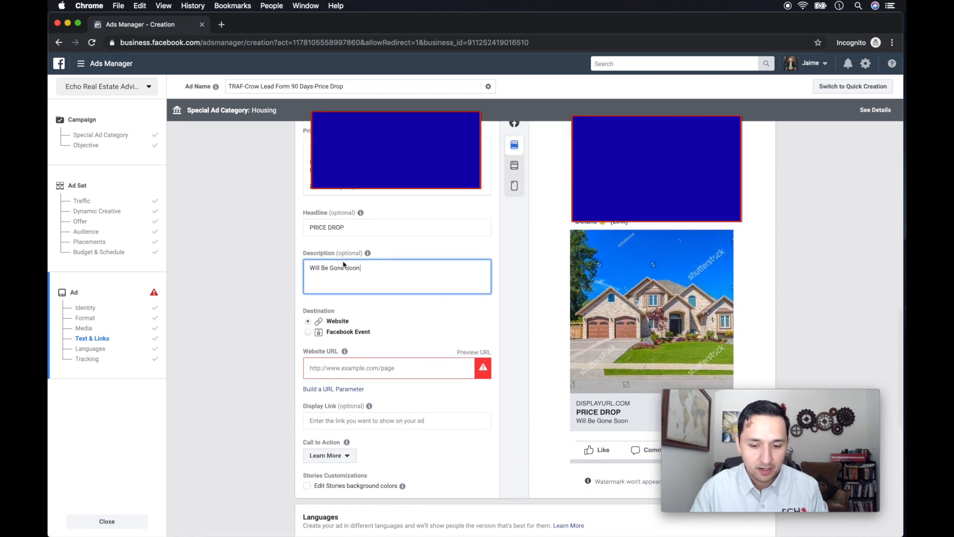
left_click(341, 368)
type("w")
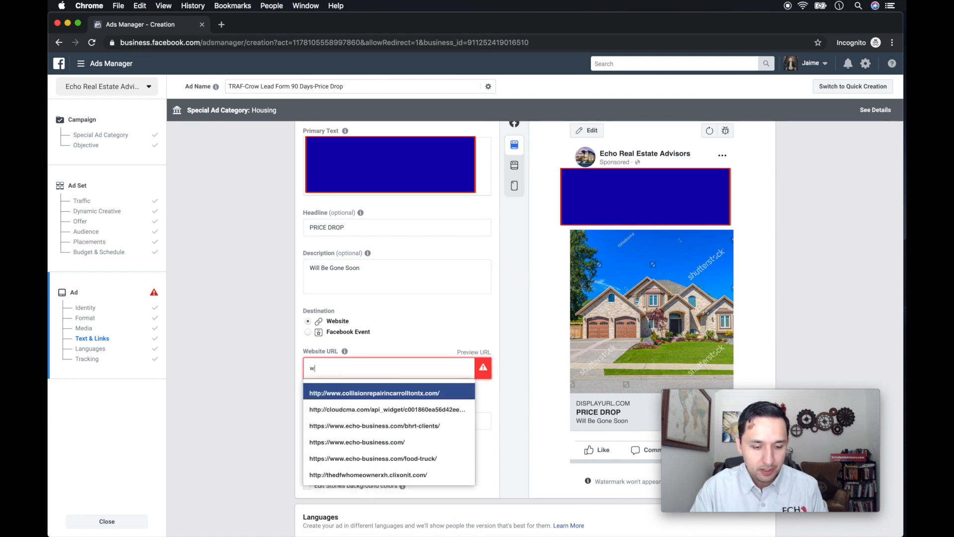
type("ww.ec")
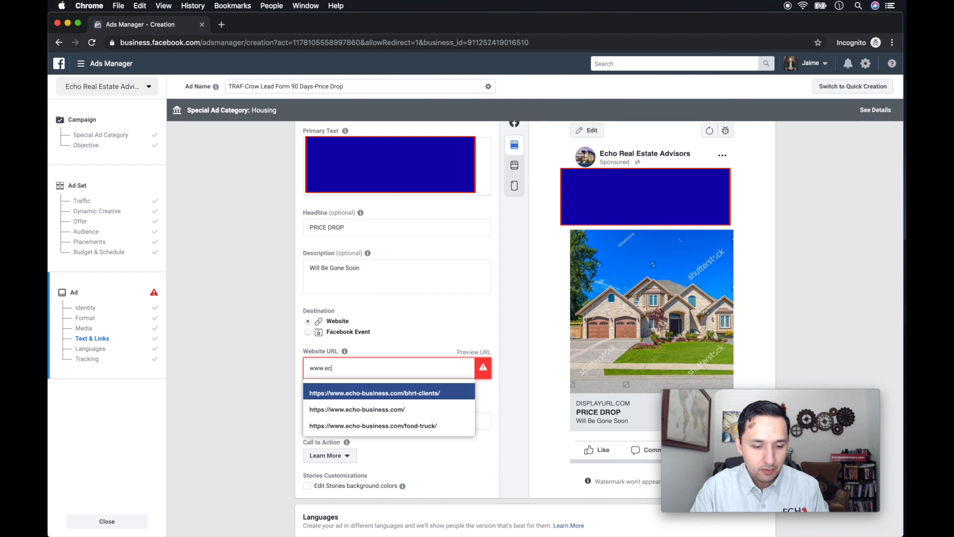
key("BackSpace")
type("choreal")
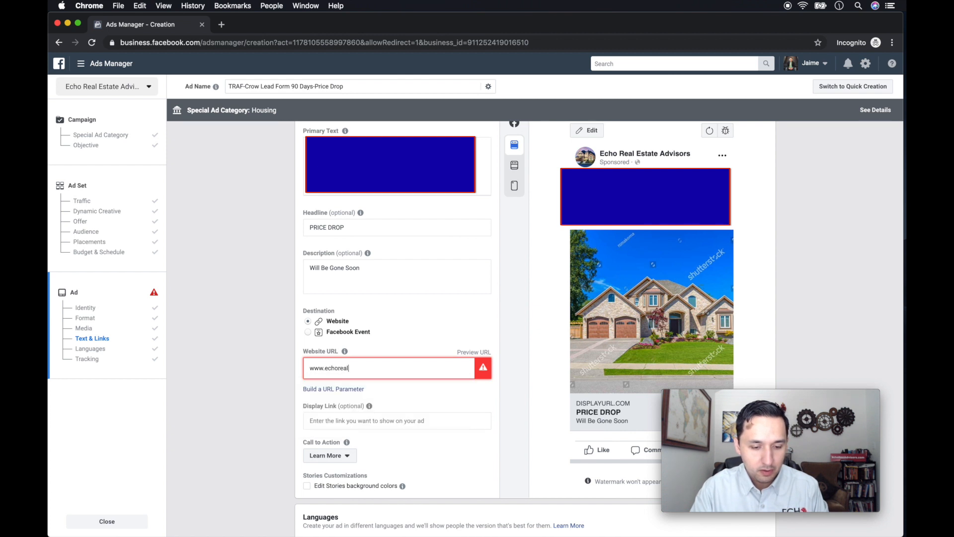
type("advisors.com")
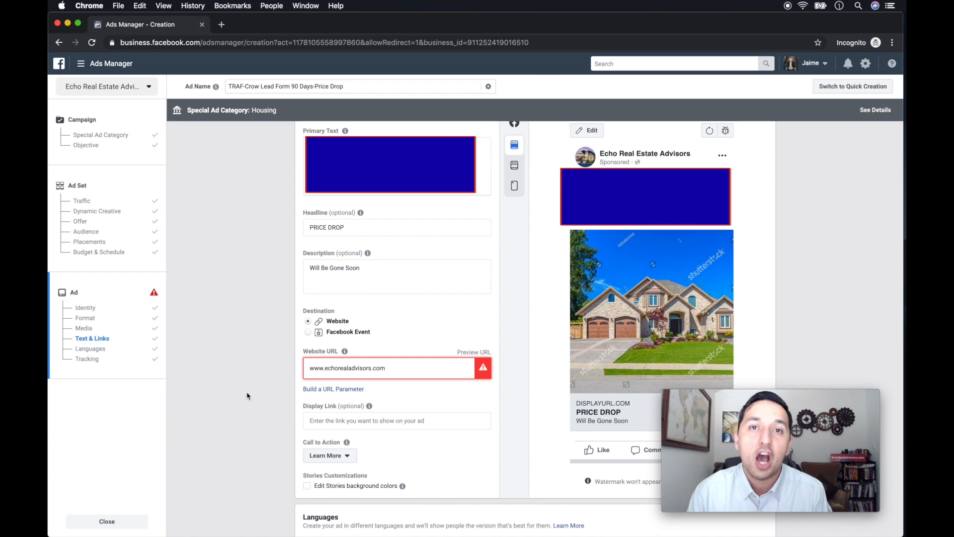
Review the Mobile News Feed preview of the ad and its call to action, language and tracking settings.
scroll(247, 396, "down", 5)
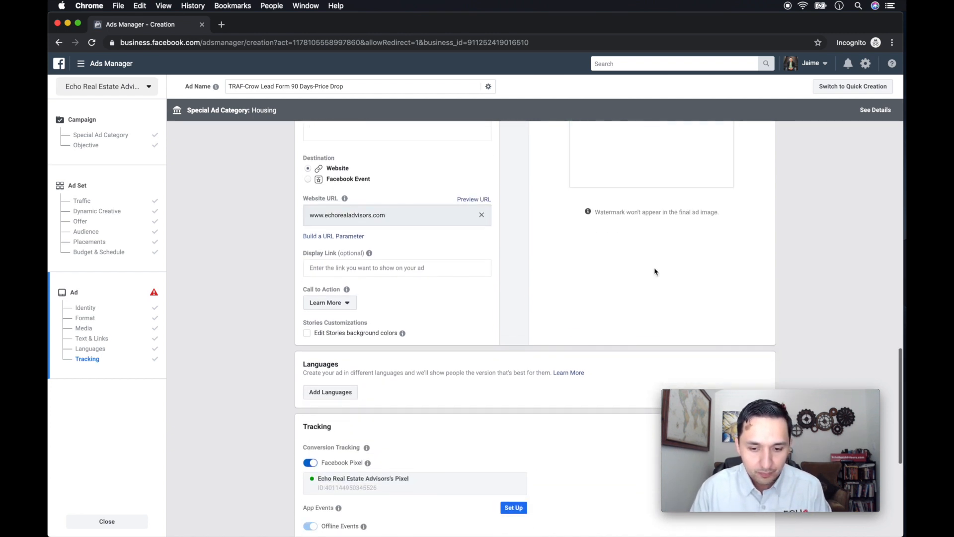
scroll(654, 270, "up", 5)
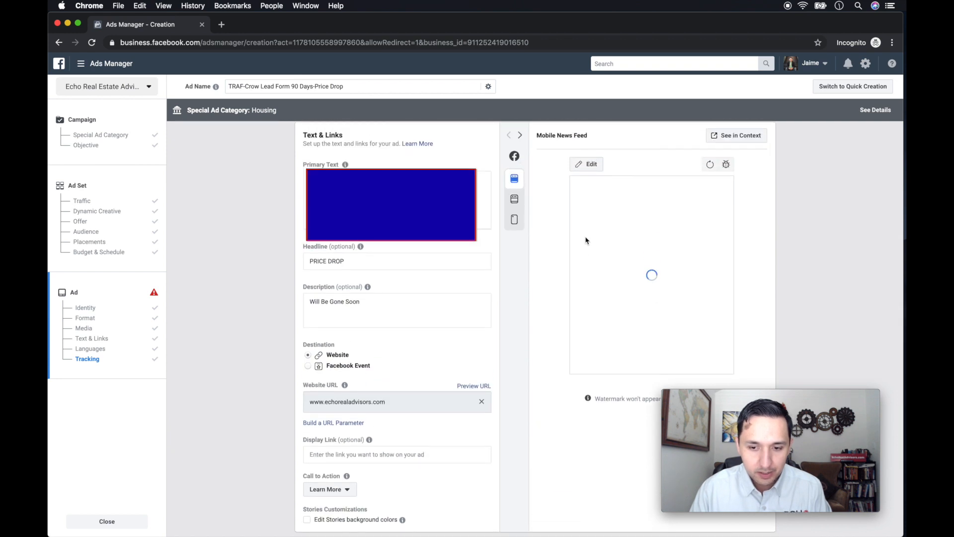
scroll(586, 240, "down", 2)
scroll(585, 241, "up", 2)
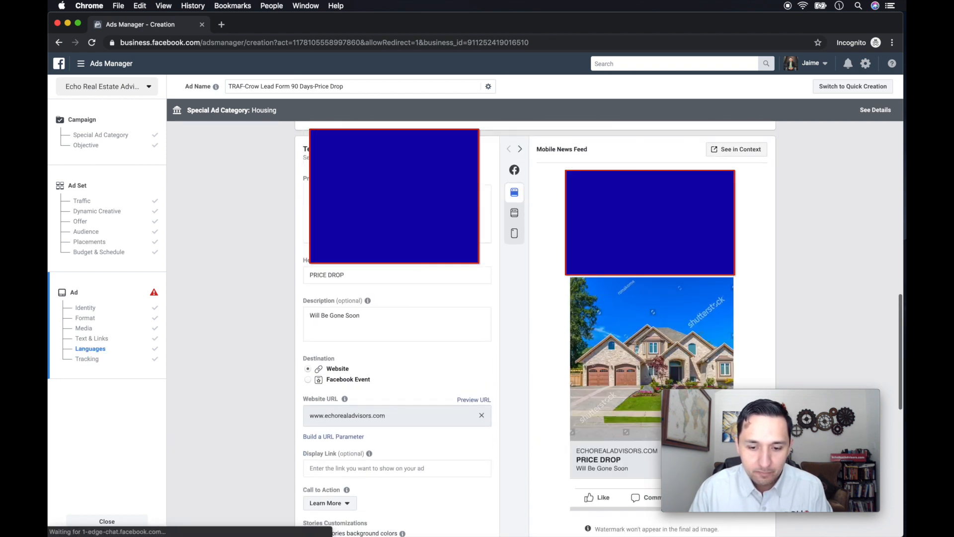
scroll(586, 240, "down", 3)
scroll(586, 241, "up", 1)
scroll(586, 240, "up", 1)
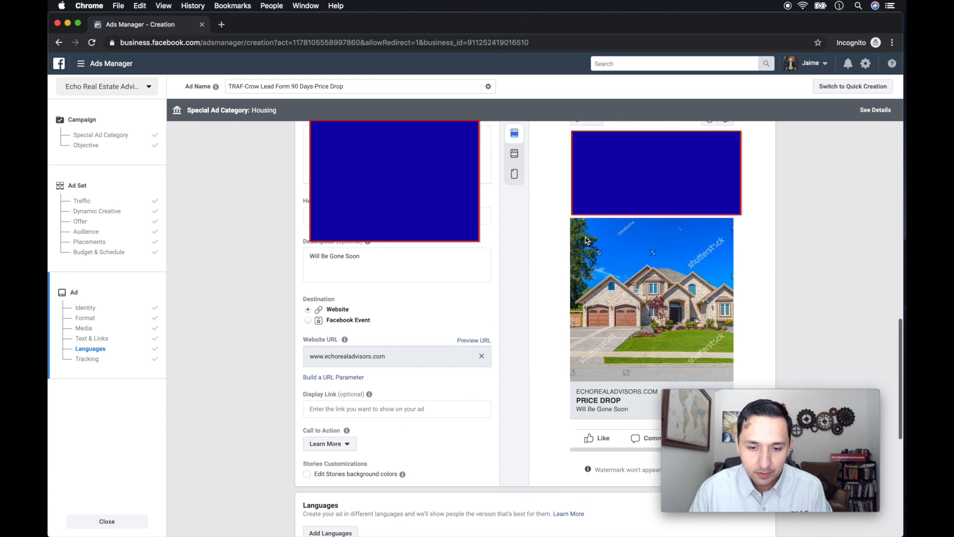
scroll(586, 240, "down", 5)
scroll(586, 240, "down", 3)
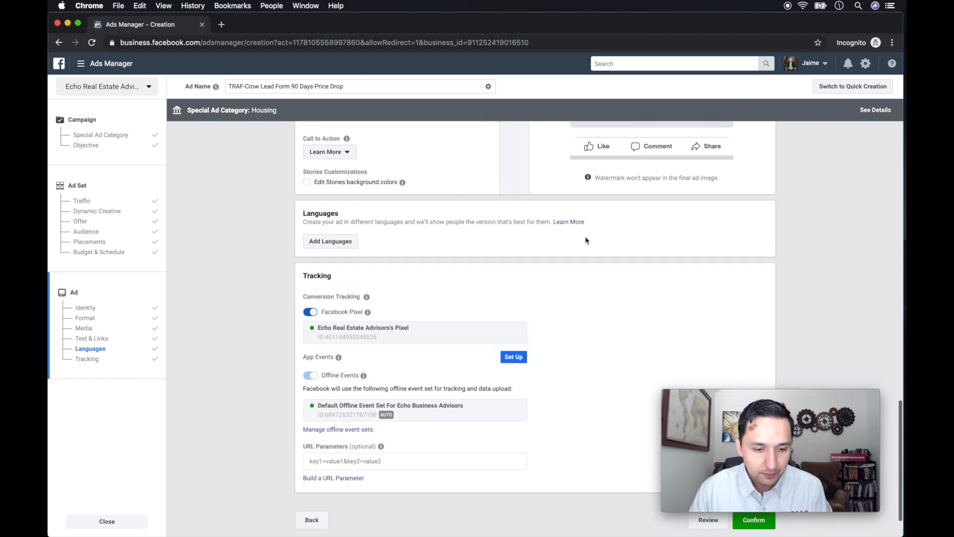